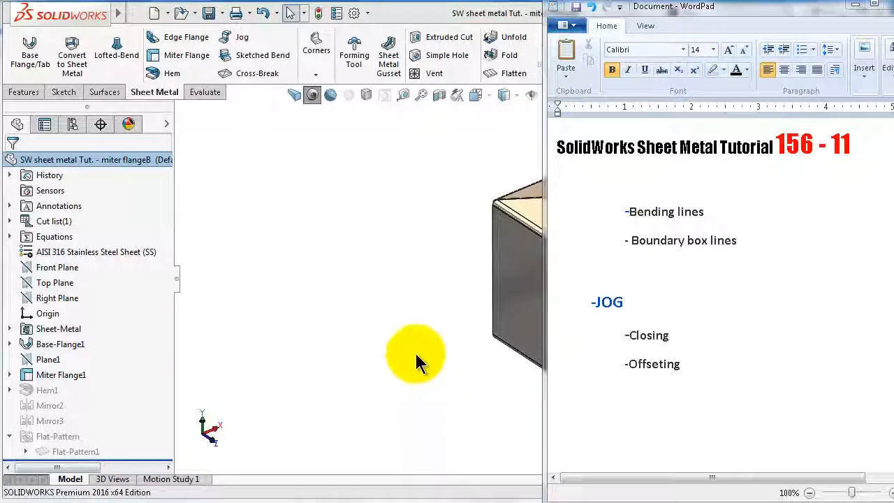
# Step: Flatten the mitered sheet metal box and view its flat pattern straight on
pyautogui.click(401, 327)
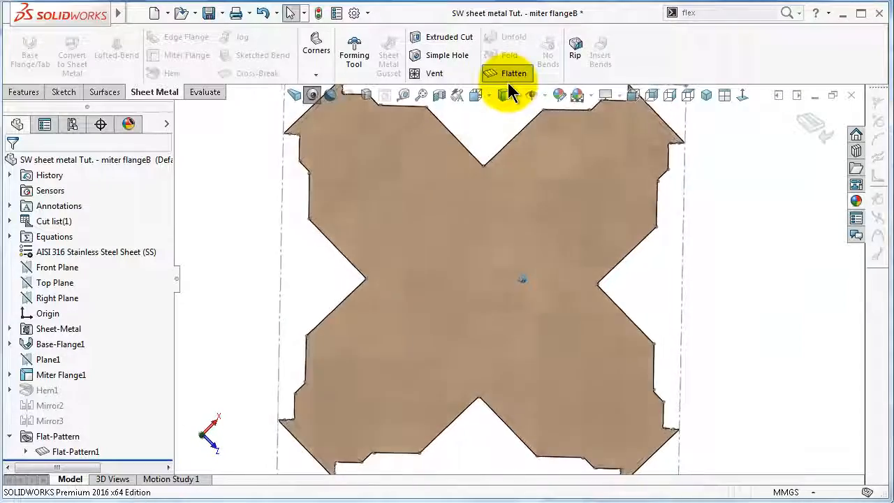
pyautogui.click(742, 96)
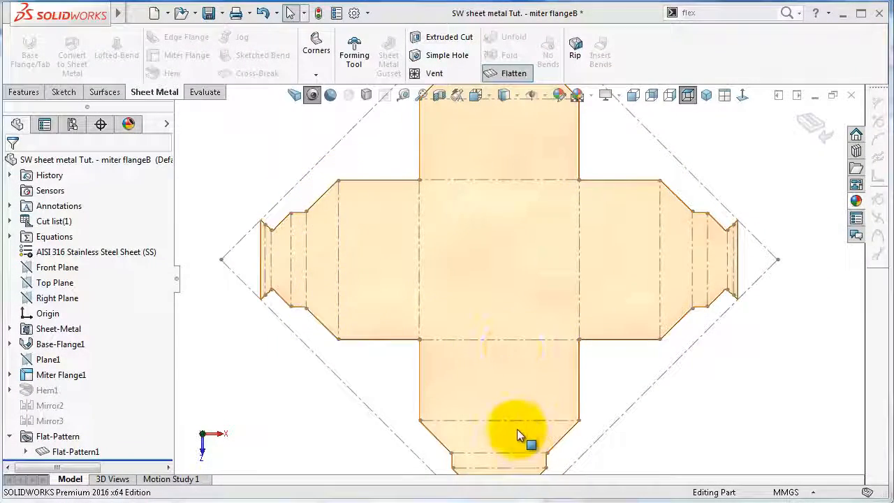
pyautogui.click(764, 190)
pyautogui.scroll(2, 764, 190)
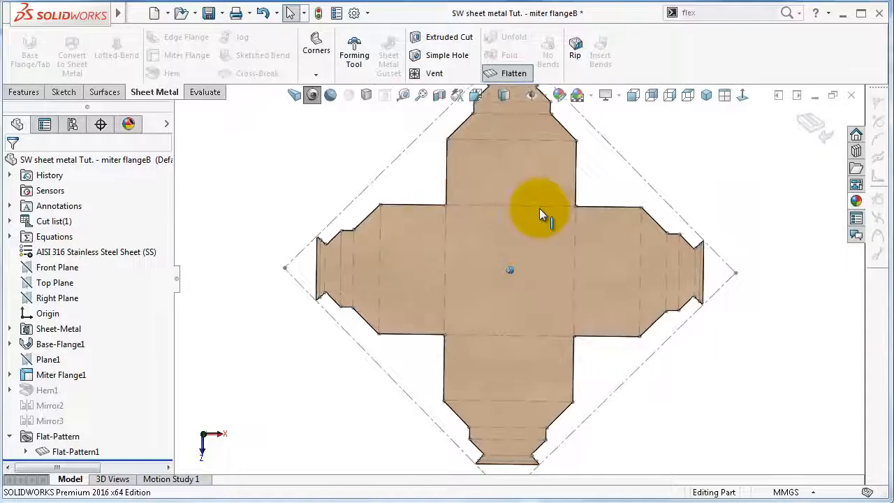
pyautogui.scroll(-3, 540, 211)
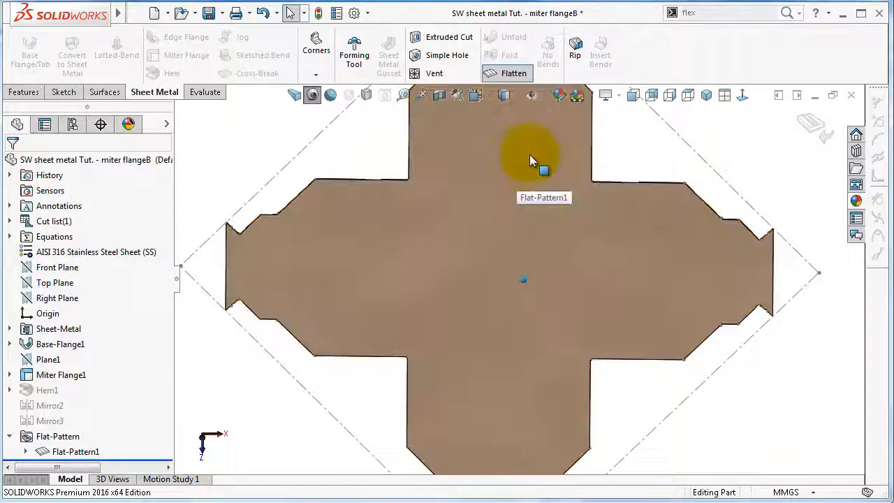
pyautogui.scroll(1, 508, 235)
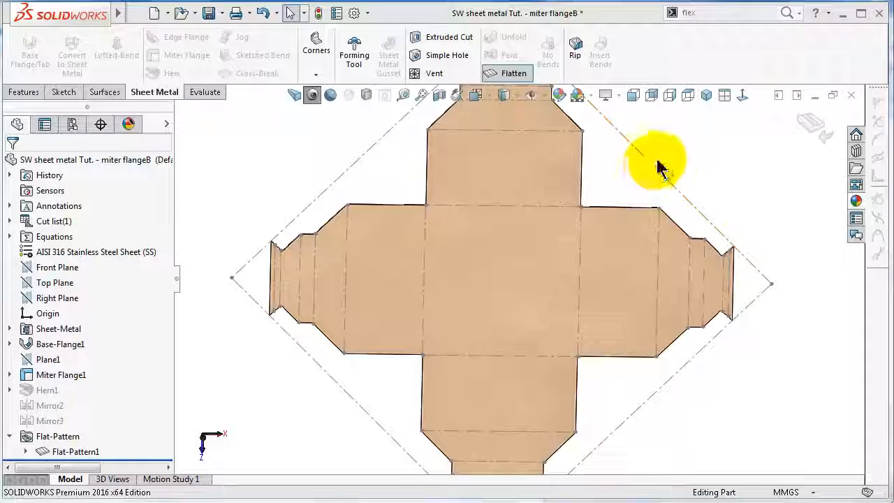
pyautogui.click(552, 171)
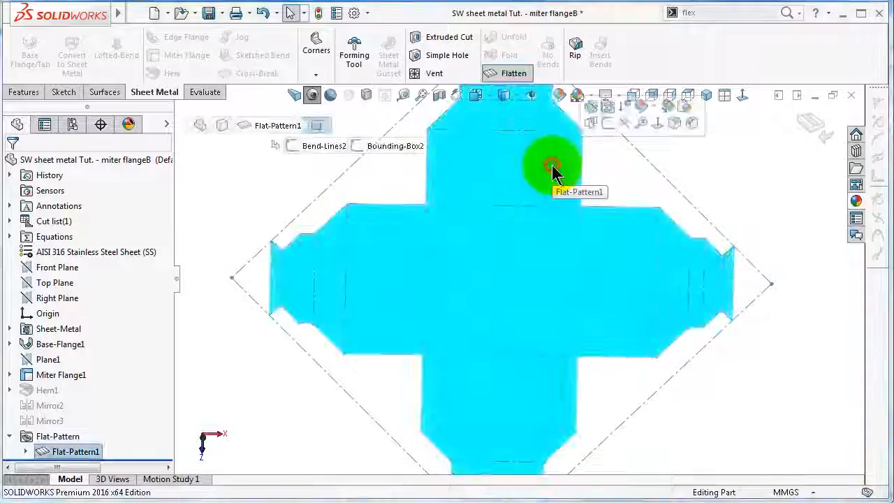
pyautogui.click(659, 124)
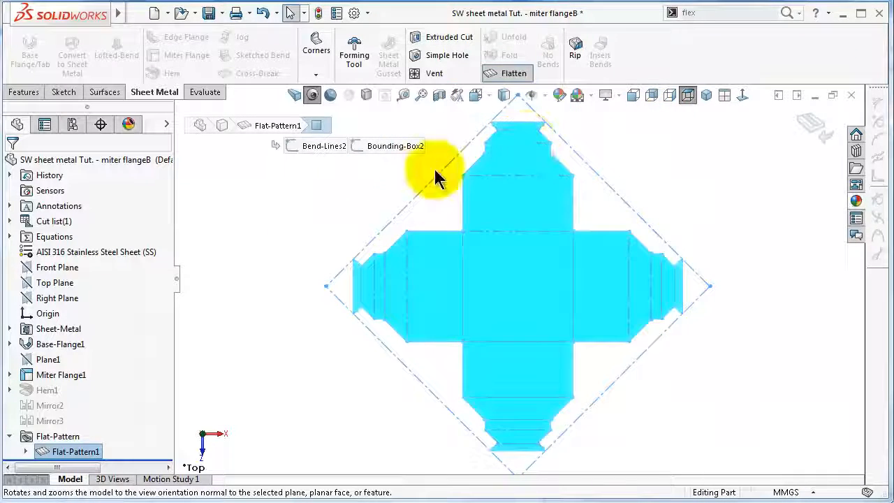
pyautogui.click(714, 198)
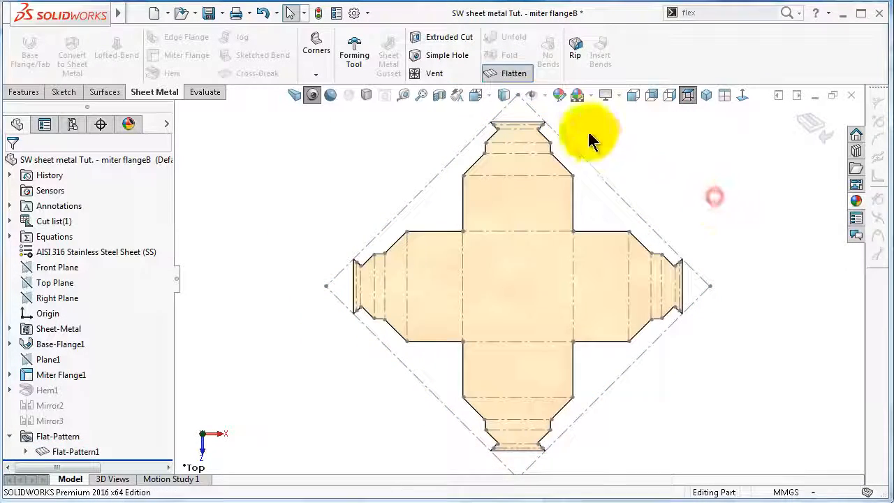
# Step: Hide all sketches in the flat pattern and show them again to compare it with and without bend and bounding box lines
pyautogui.click(543, 95)
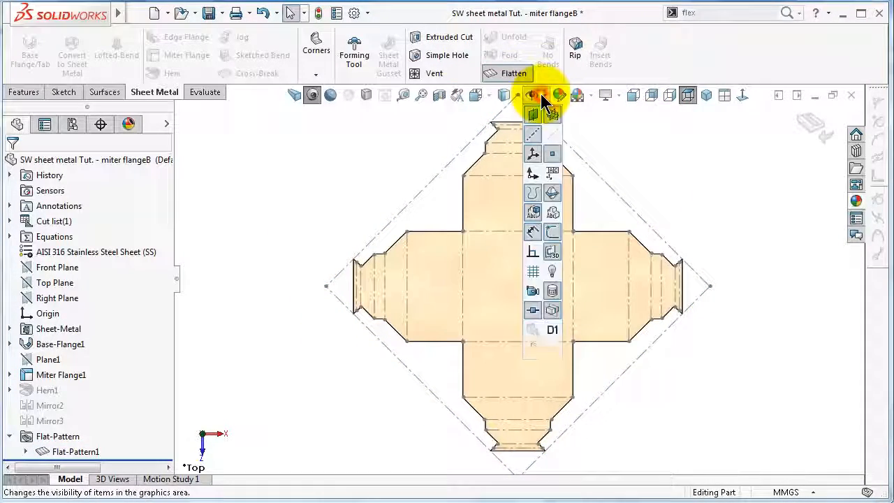
pyautogui.click(554, 234)
pyautogui.click(624, 193)
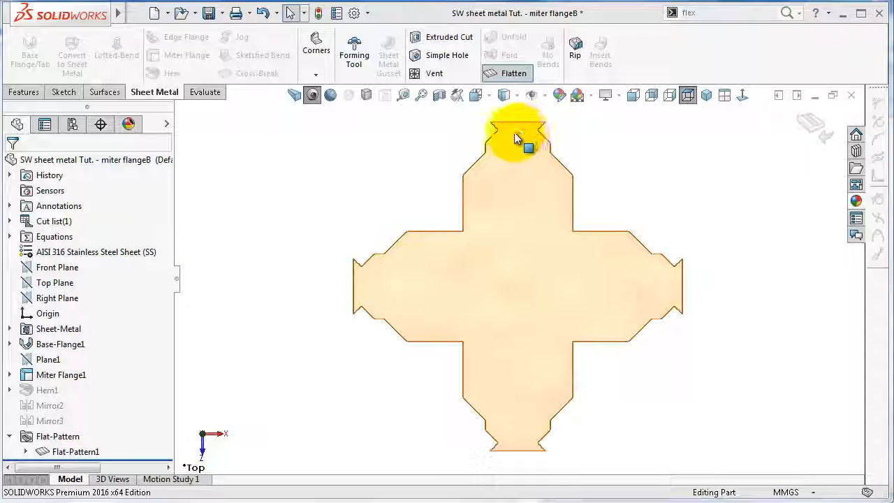
pyautogui.click(544, 95)
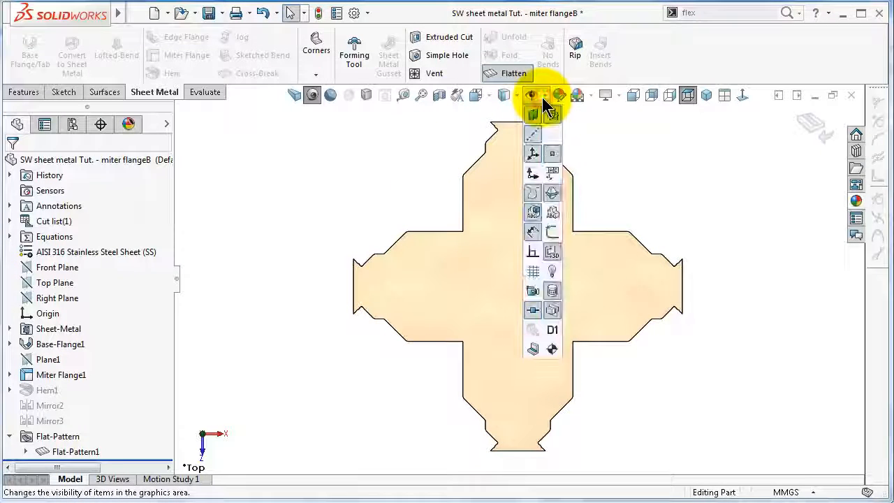
pyautogui.click(550, 236)
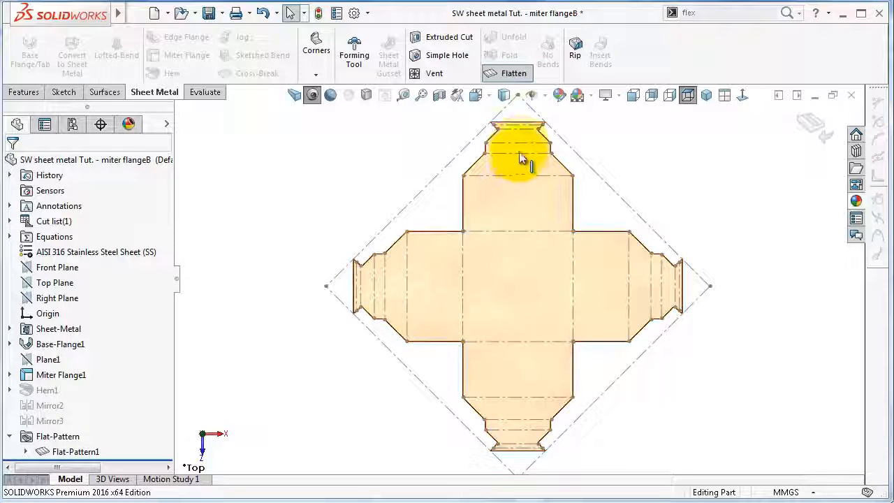
# Step: Expand Flat-Pattern1 and highlight its Bend-Lines2 sketch on the flattened part
pyautogui.scroll(-5, 545, 131)
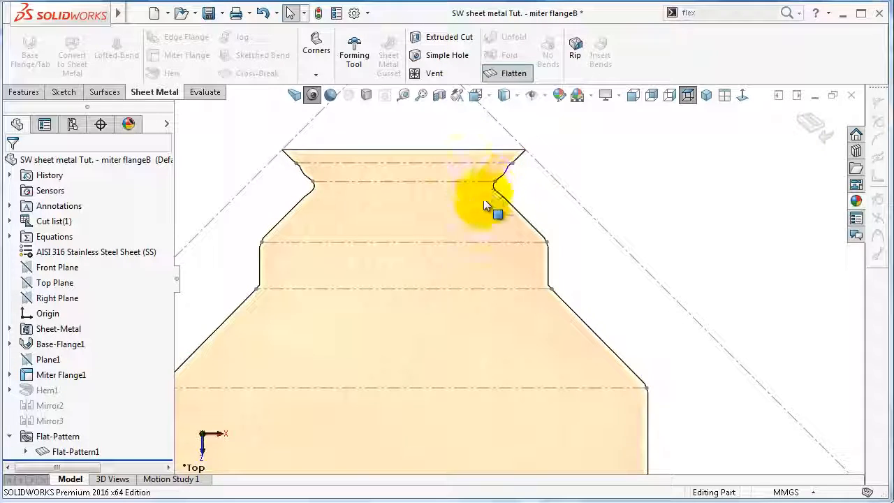
pyautogui.scroll(10, 604, 303)
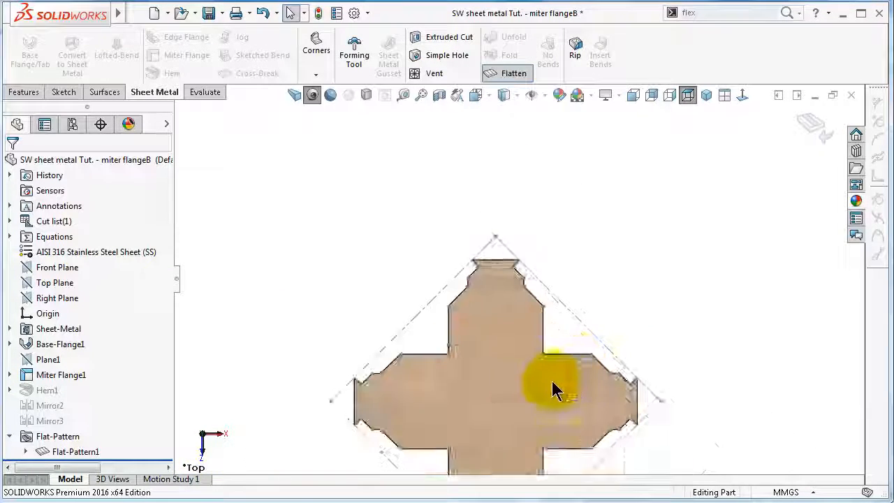
pyautogui.scroll(-3, 515, 405)
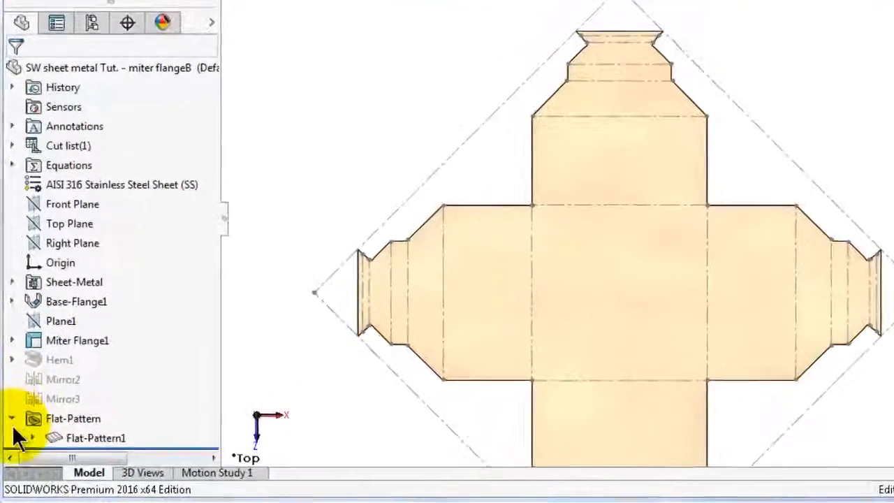
pyautogui.click(25, 451)
pyautogui.click(139, 339)
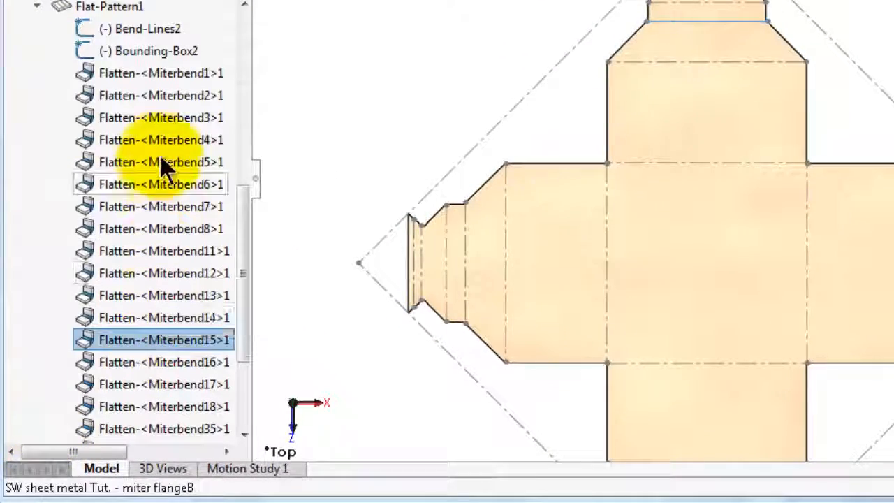
pyautogui.click(173, 33)
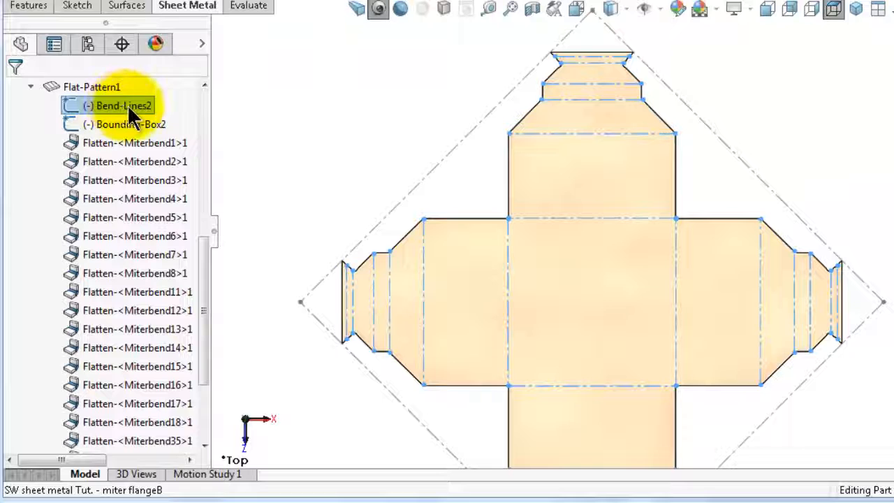
pyautogui.click(264, 120)
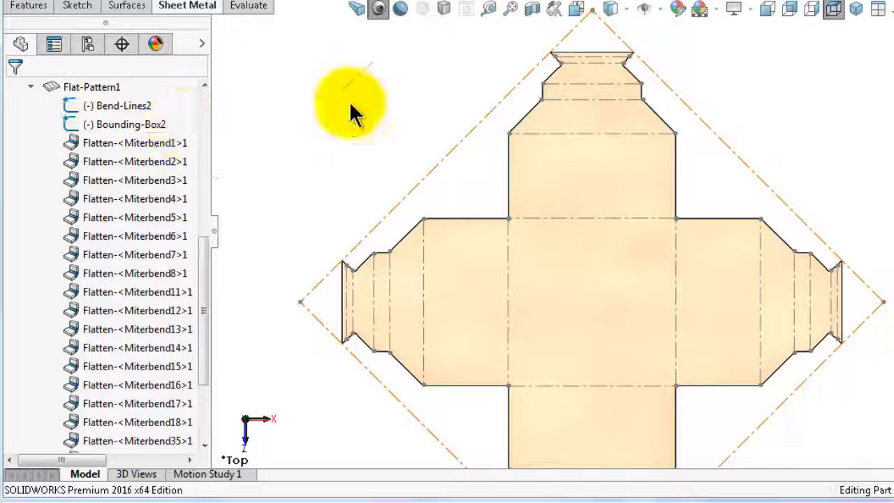
# Step: Inspect the corners of the flat pattern's surrounding boundary and highlight the Bounding-Box2 sketch
pyautogui.press('z')
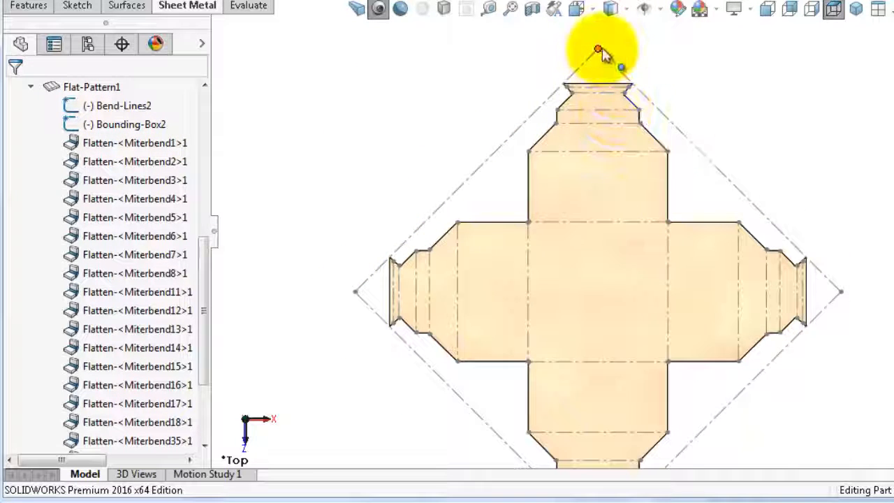
pyautogui.press('z')
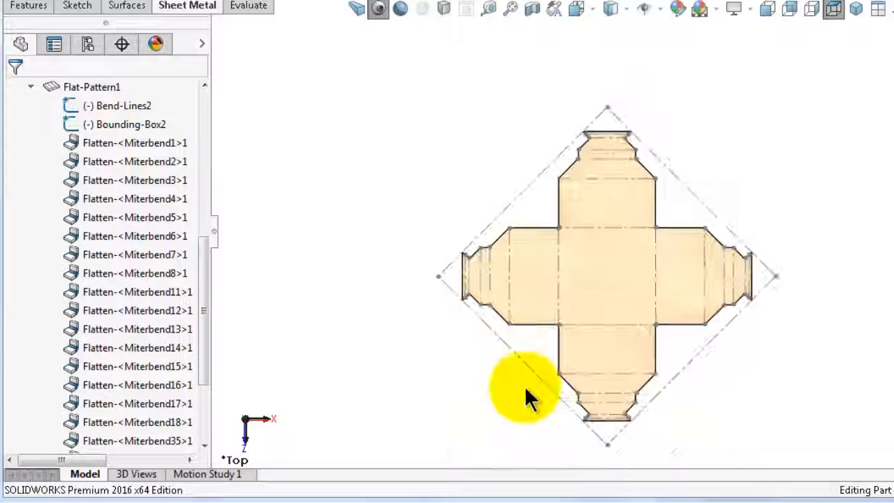
pyautogui.press('f')
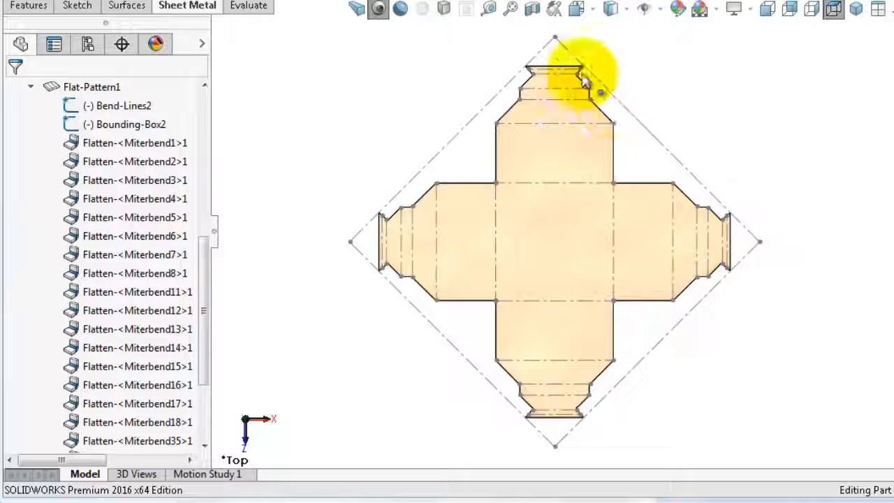
pyautogui.click(142, 124)
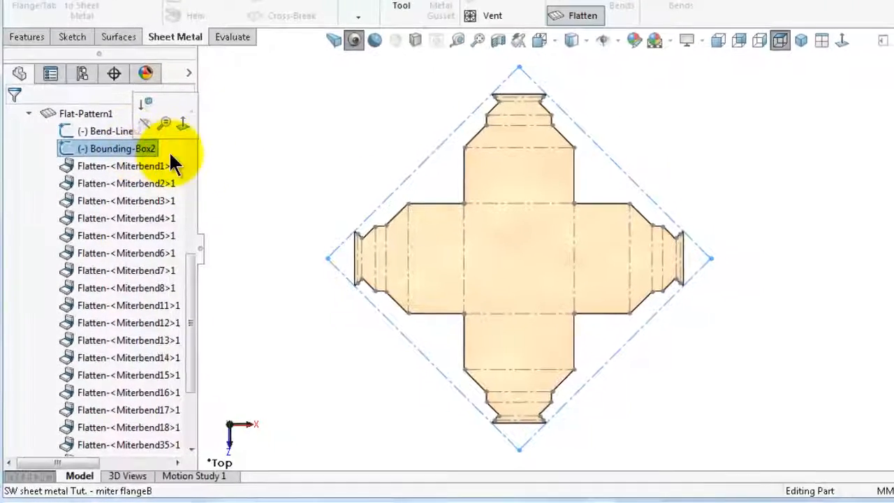
pyautogui.click(246, 183)
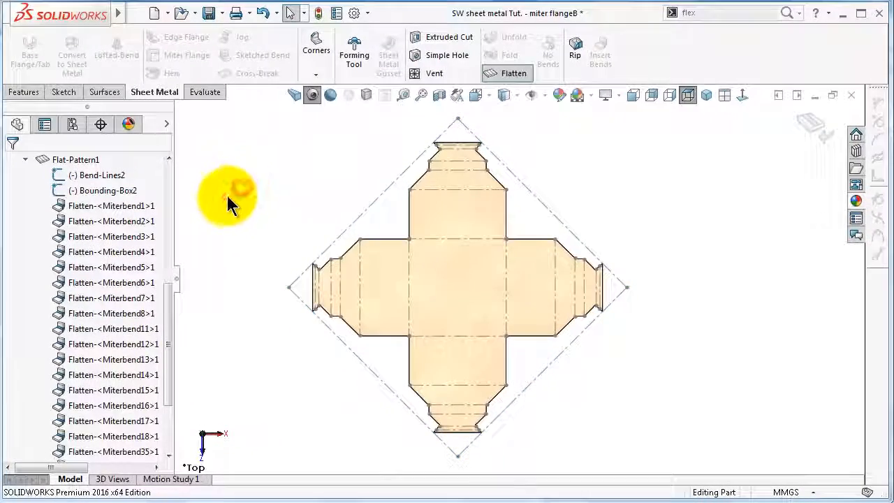
# Step: Exit the flattened state of the box and create a new part document
pyautogui.click(801, 131)
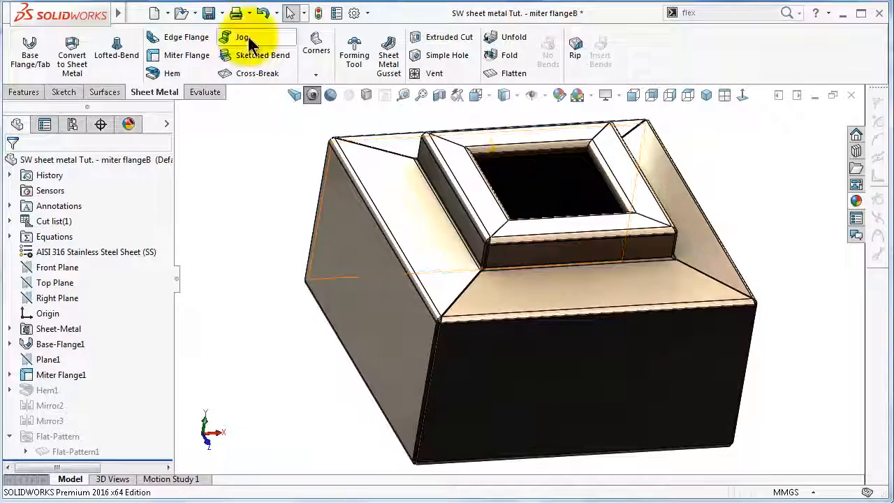
pyautogui.click(156, 14)
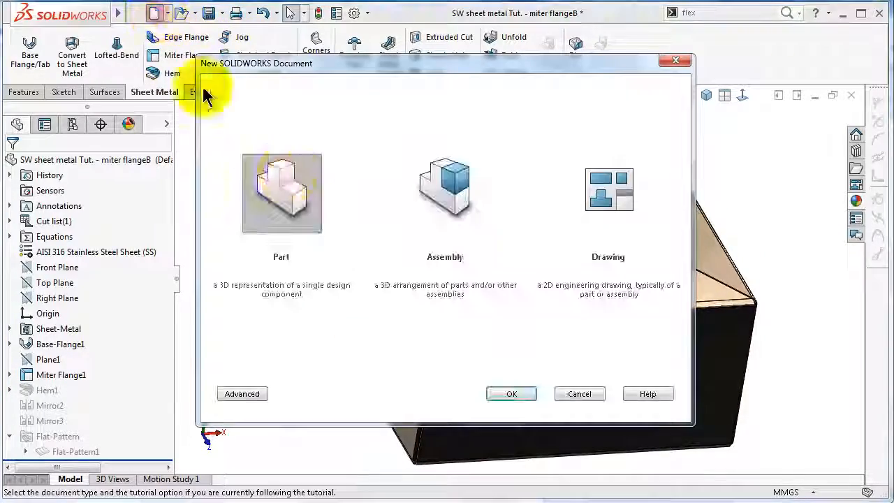
pyautogui.click(289, 184)
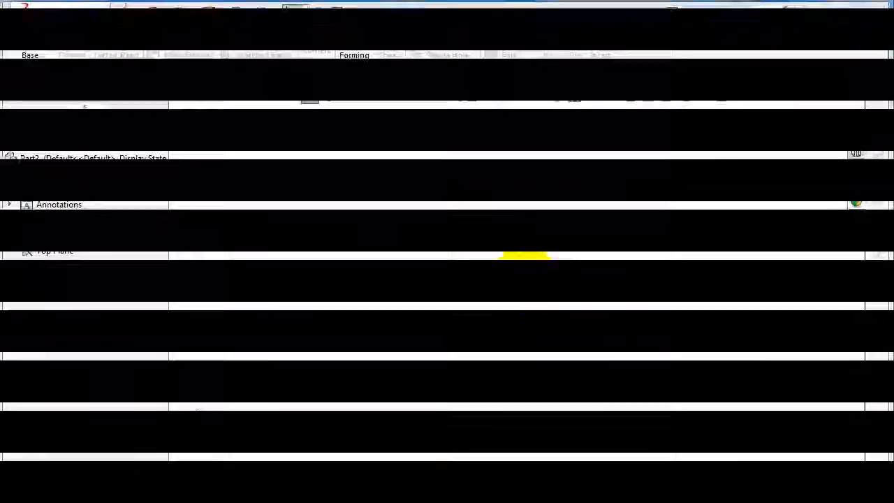
# Step: Start a sketch on the Top Plane and draw a corner rectangle about 83 mm high with one corner at the origin
pyautogui.click(63, 252)
pyautogui.click(73, 228)
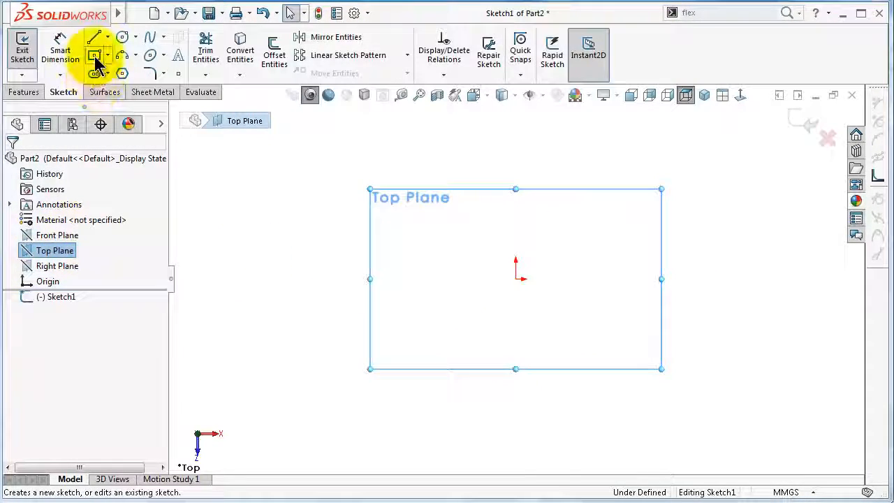
pyautogui.click(107, 56)
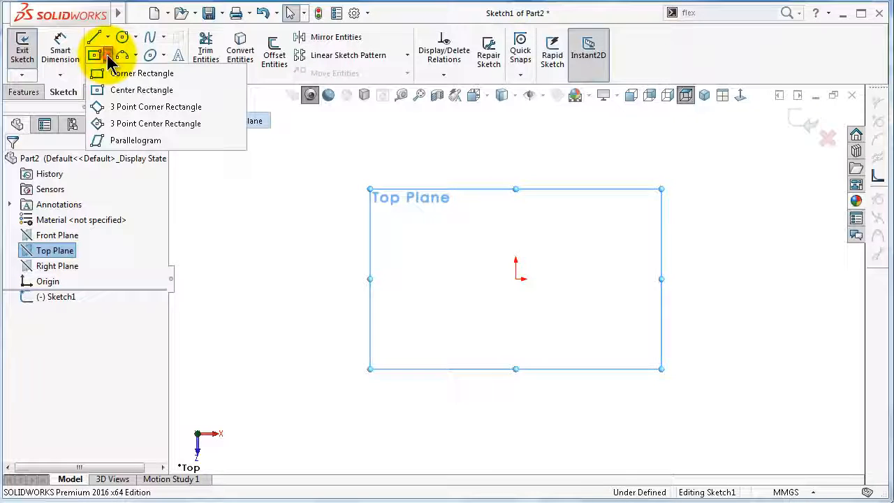
pyautogui.click(105, 74)
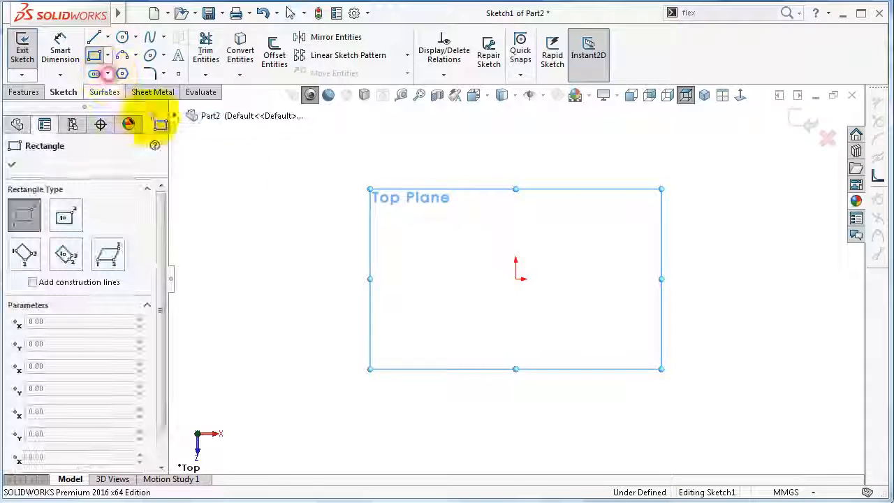
pyautogui.click(515, 279)
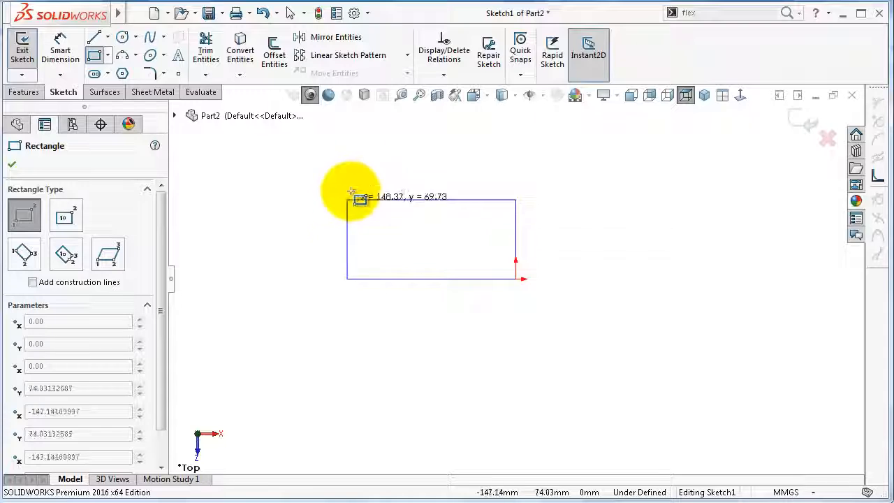
pyautogui.click(368, 185)
# Step: Dimension the rectangle's vertical side to 100 mm and its horizontal side to 150 mm
pyautogui.moveTo(315, 266); pyautogui.dragTo(315, 188, button='right')
pyautogui.click(366, 211)
pyautogui.click(338, 217)
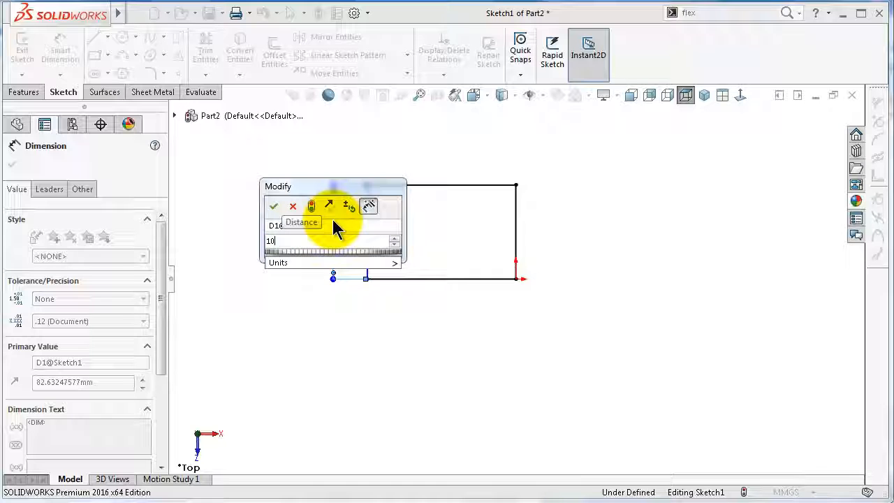
pyautogui.press('Return')
pyautogui.click(485, 279)
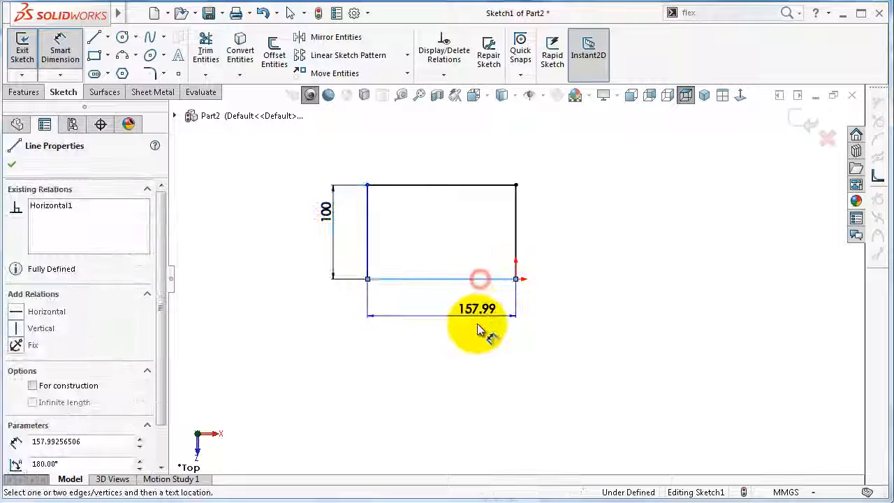
pyautogui.click(478, 330)
pyautogui.write('150')
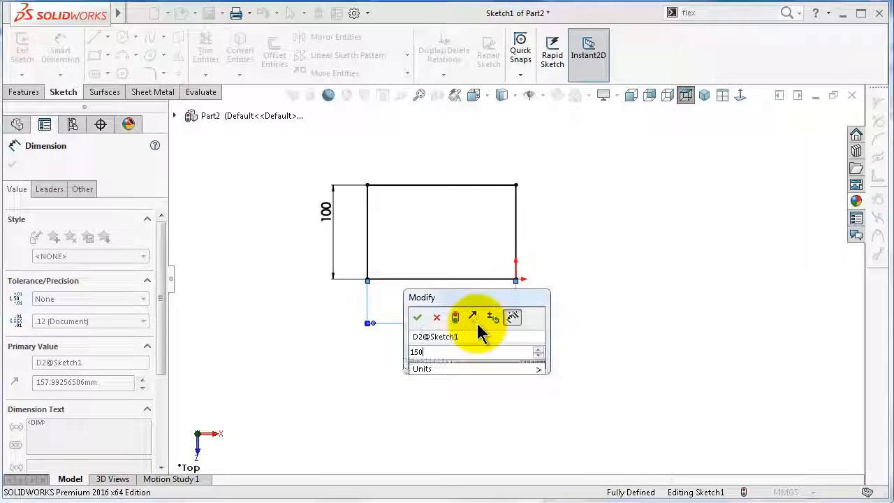
pyautogui.press('Return')
pyautogui.click(584, 254)
pyautogui.scroll(-3, 419, 206)
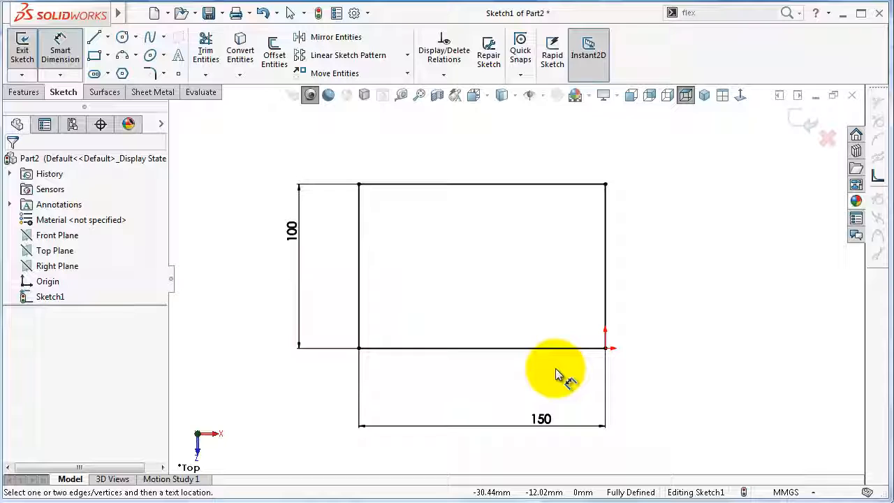
pyautogui.moveTo(415, 202); pyautogui.dragTo(322, 174, button='middle')
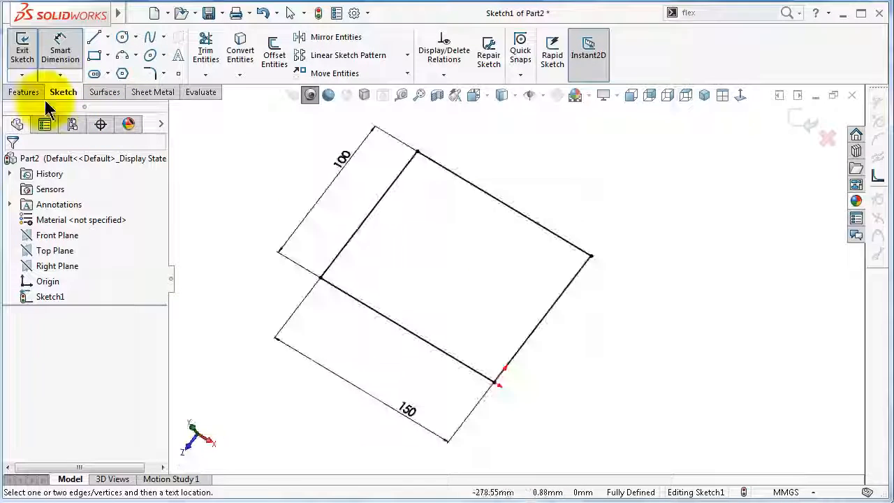
pyautogui.click(153, 93)
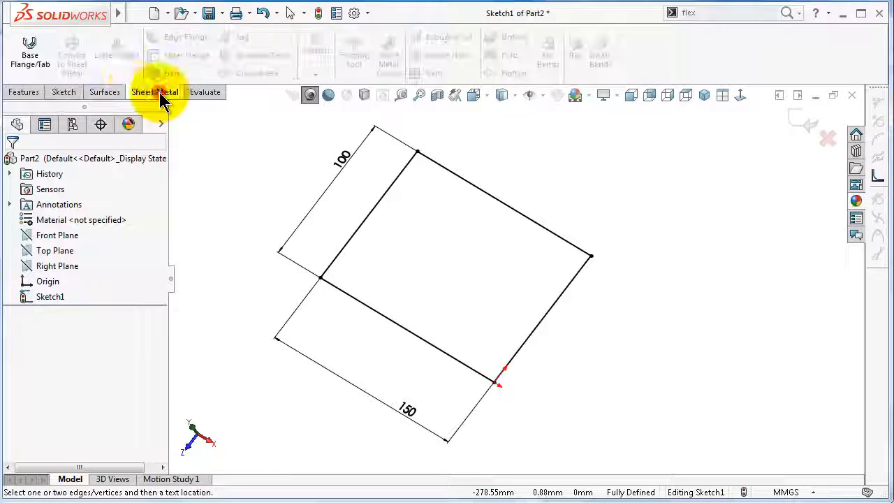
pyautogui.click(31, 56)
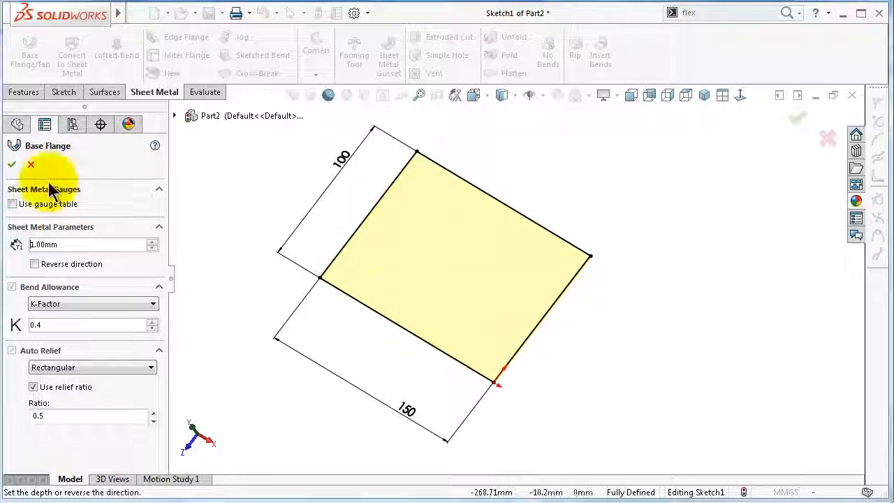
pyautogui.click(32, 165)
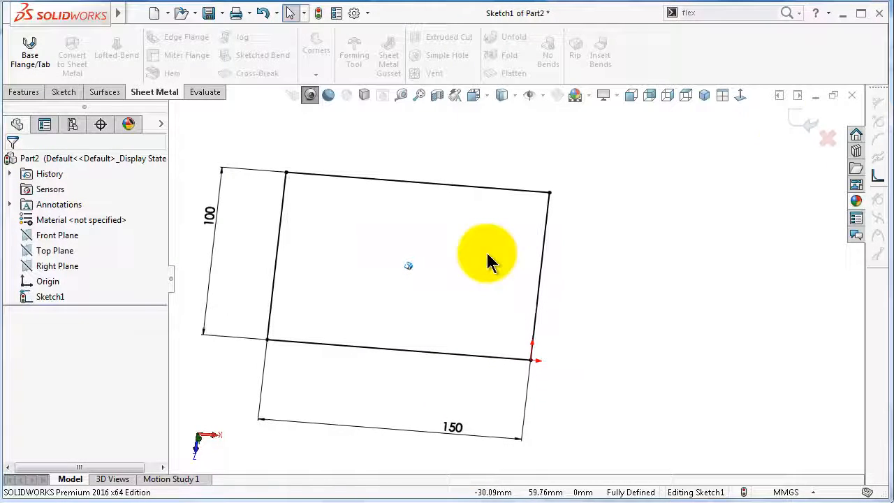
# Step: Sketch a narrow construction rectangle about 7 mm wide across the profile's upper edge, near its upper-left corner
pyautogui.click(738, 94)
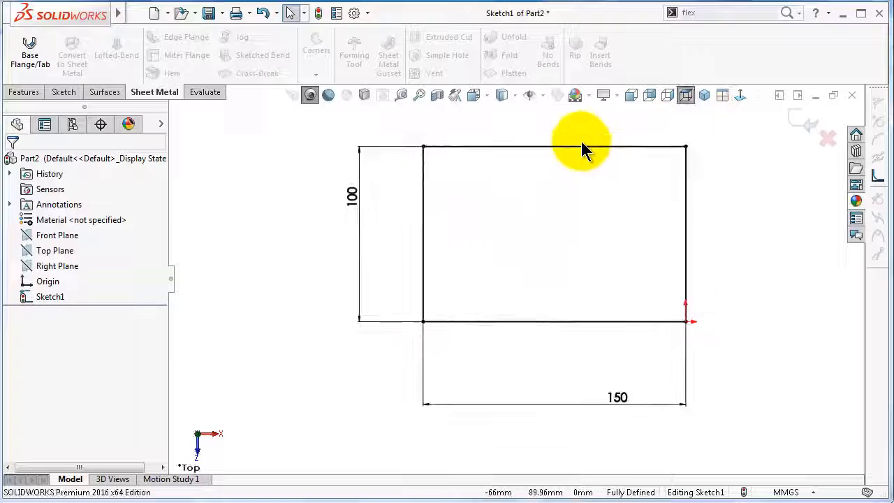
pyautogui.scroll(-1, 569, 149)
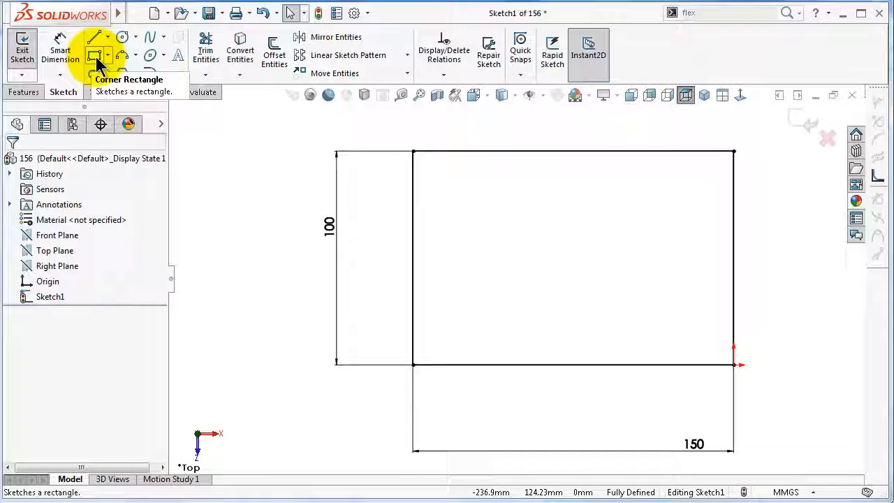
pyautogui.click(96, 55)
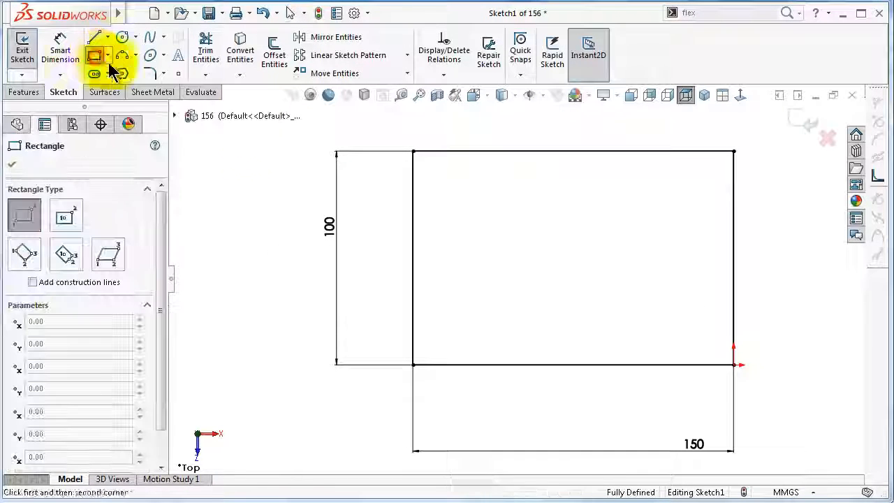
pyautogui.click(467, 174)
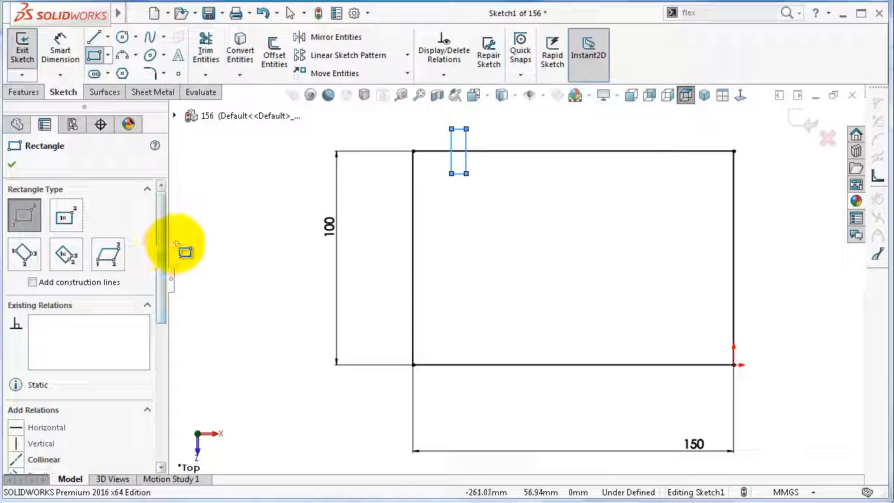
pyautogui.moveTo(161, 248); pyautogui.dragTo(162, 331)
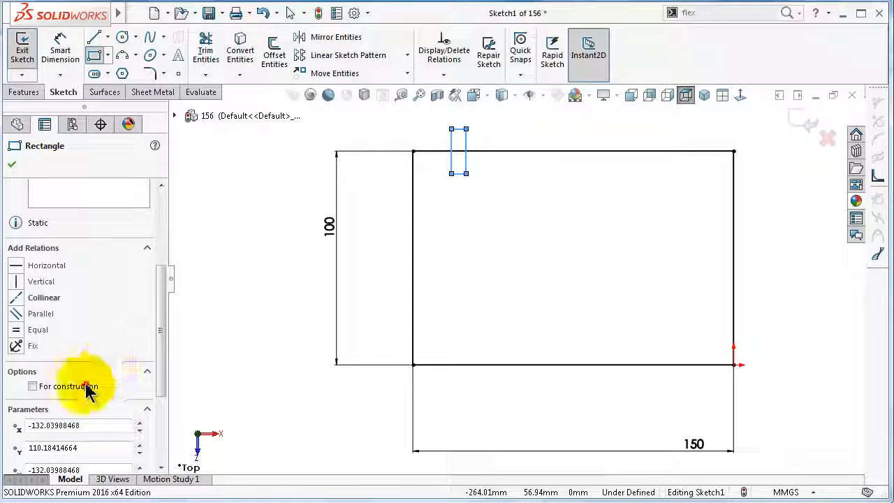
pyautogui.click(86, 386)
pyautogui.click(12, 165)
pyautogui.scroll(4, 371, 180)
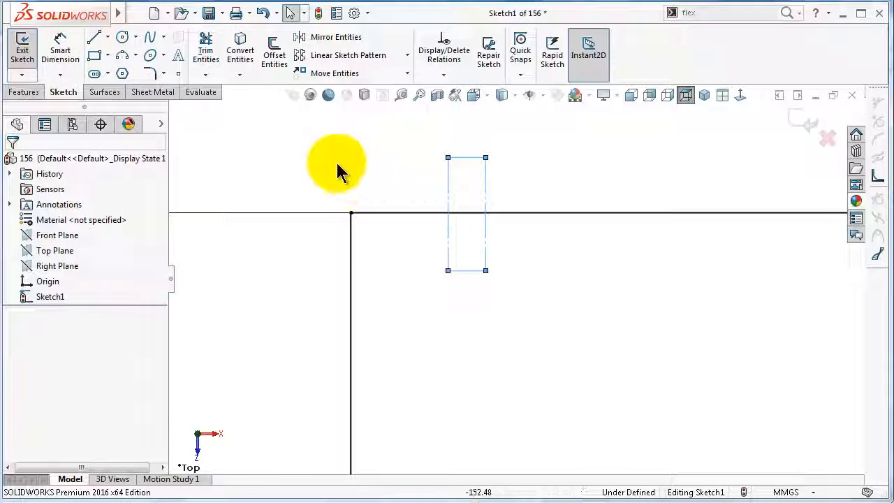
# Step: Trim the upper edge inside the construction rectangle and dimension the short segment up to the corner to 20 mm
pyautogui.click(207, 55)
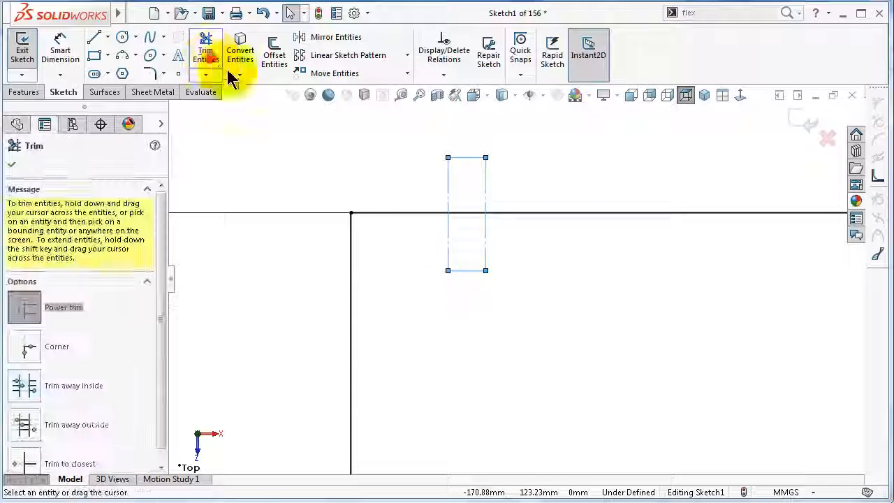
pyautogui.moveTo(466, 248); pyautogui.dragTo(469, 199)
pyautogui.moveTo(327, 178); pyautogui.dragTo(329, 130, button='right')
pyautogui.click(422, 214)
pyautogui.click(413, 192)
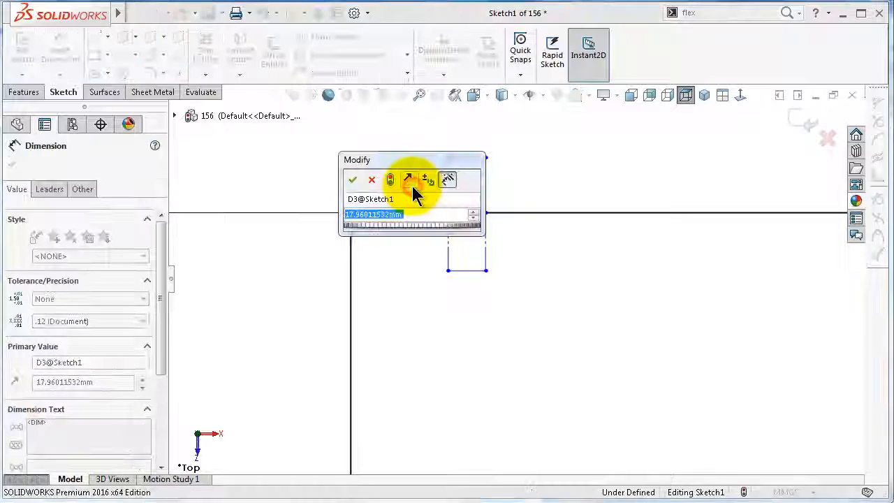
pyautogui.write('20')
pyautogui.press('Return')
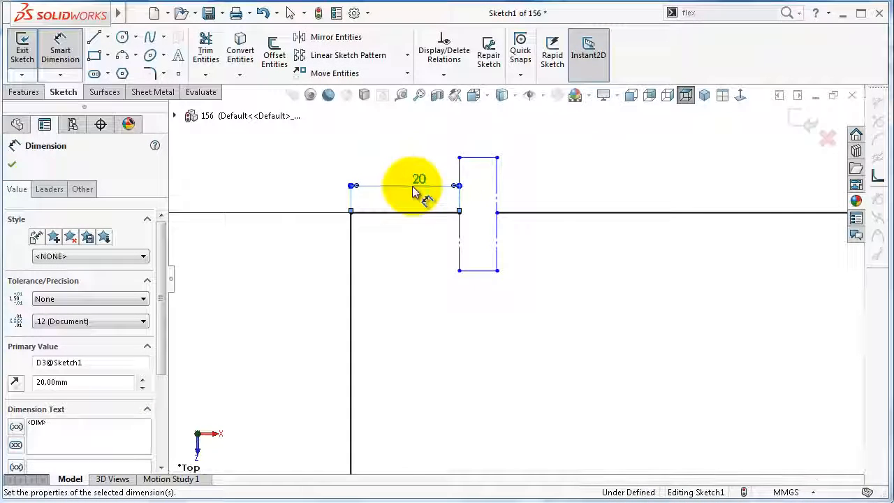
# Step: Dimension the gap in the upper edge to 3 mm and trim away the remaining construction rectangle
pyautogui.scroll(2, 519, 222)
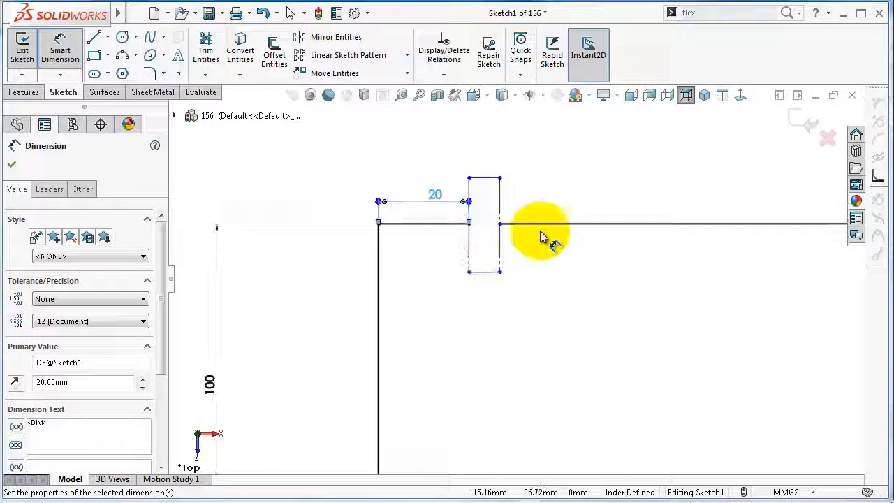
pyautogui.click(503, 234)
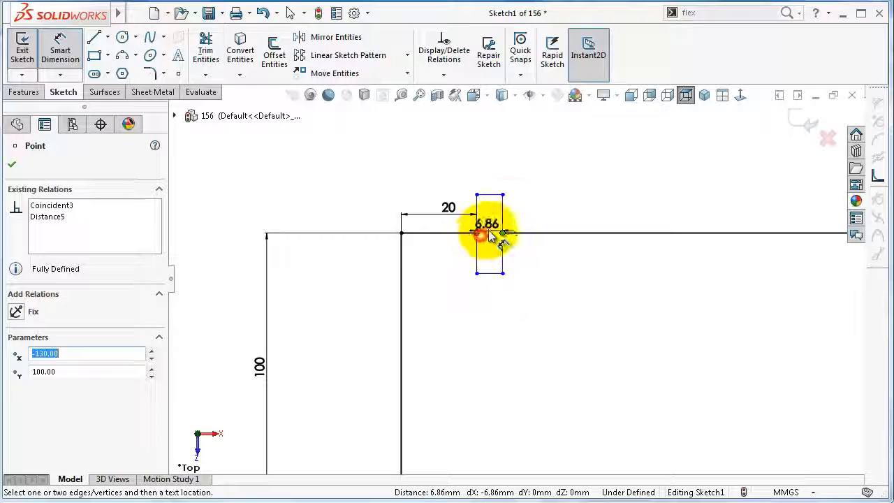
pyautogui.click(489, 186)
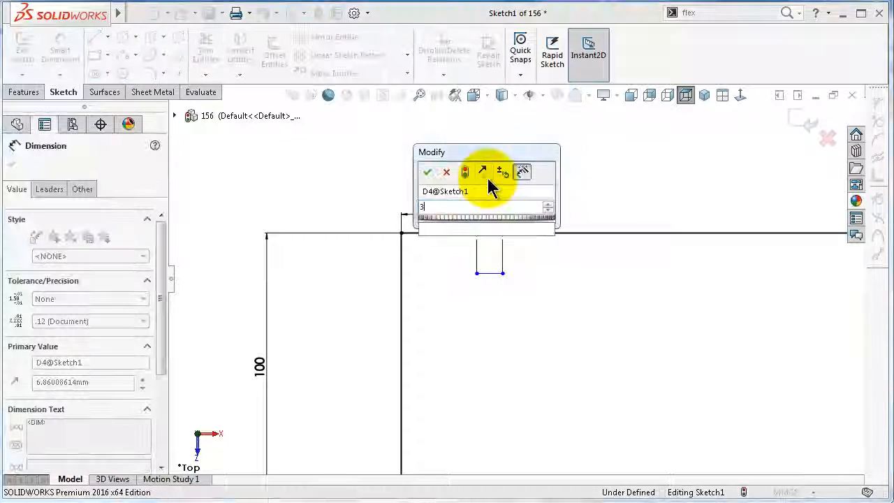
pyautogui.write('3')
pyautogui.press('Return')
pyautogui.click(535, 175)
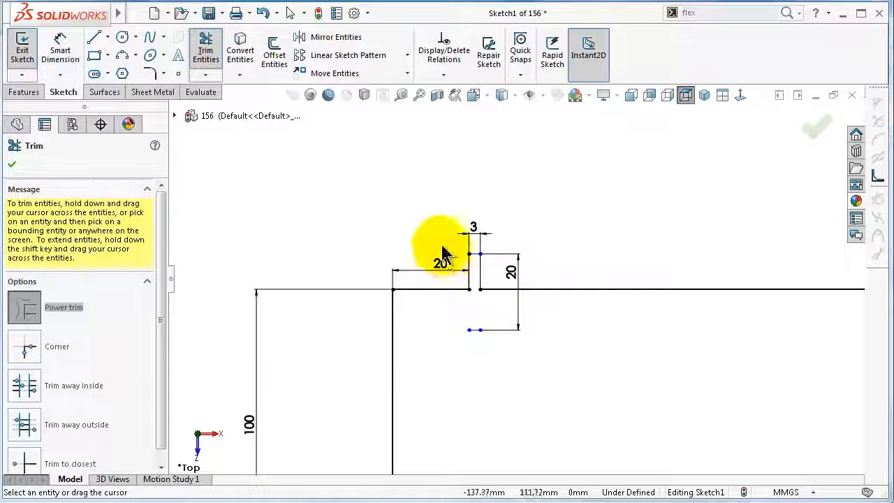
pyautogui.moveTo(476, 248); pyautogui.dragTo(475, 355)
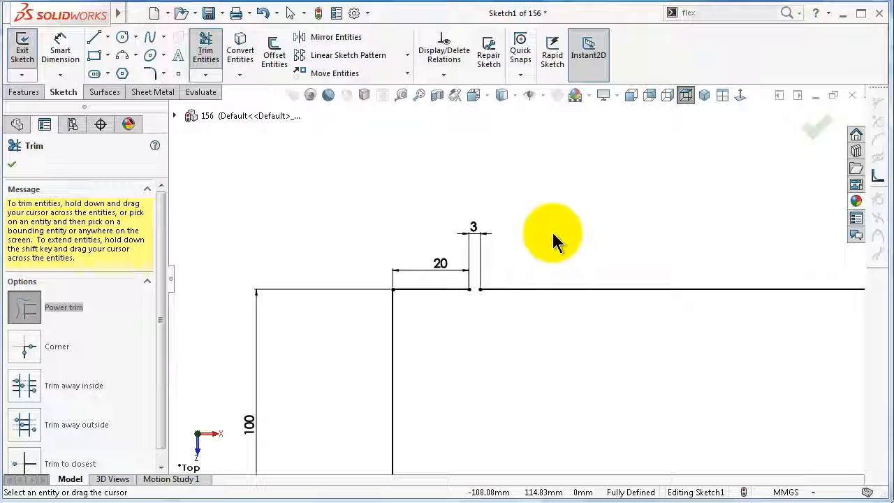
# Step: Create a sheet metal base flange from the open profile with a blind depth of 100 mm
pyautogui.press('f')
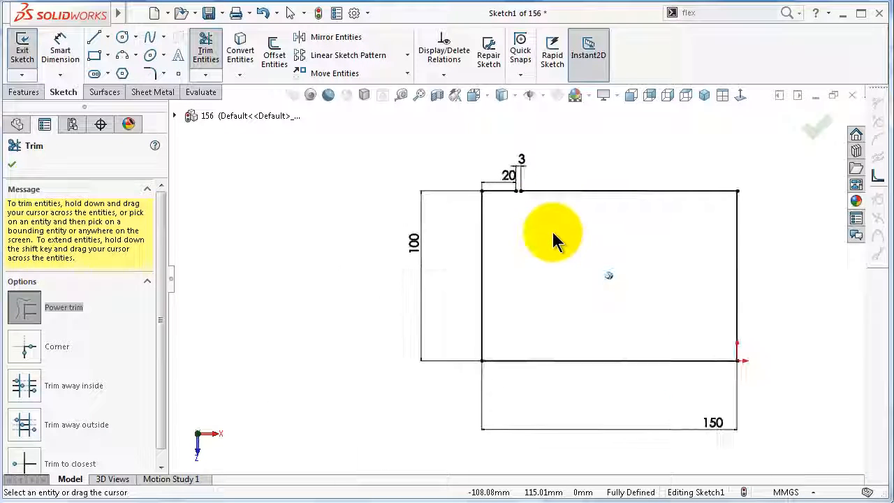
pyautogui.hotkey('ctrl', '7')
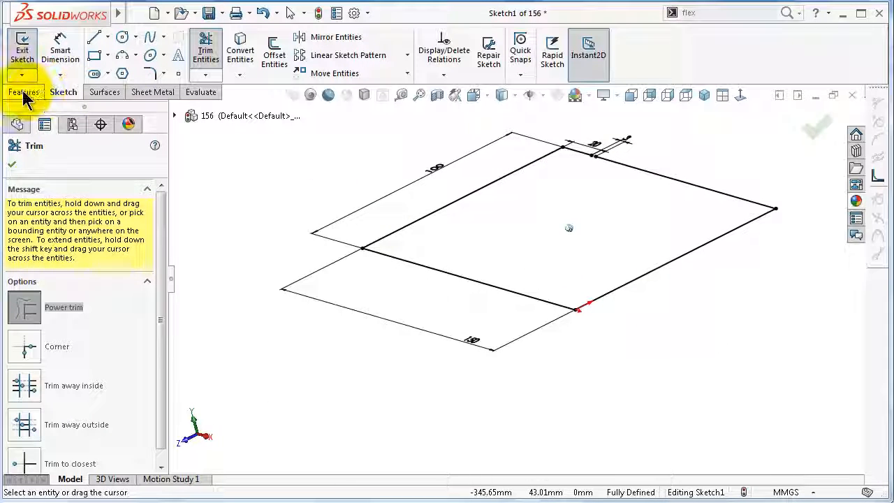
pyautogui.click(140, 91)
pyautogui.click(26, 63)
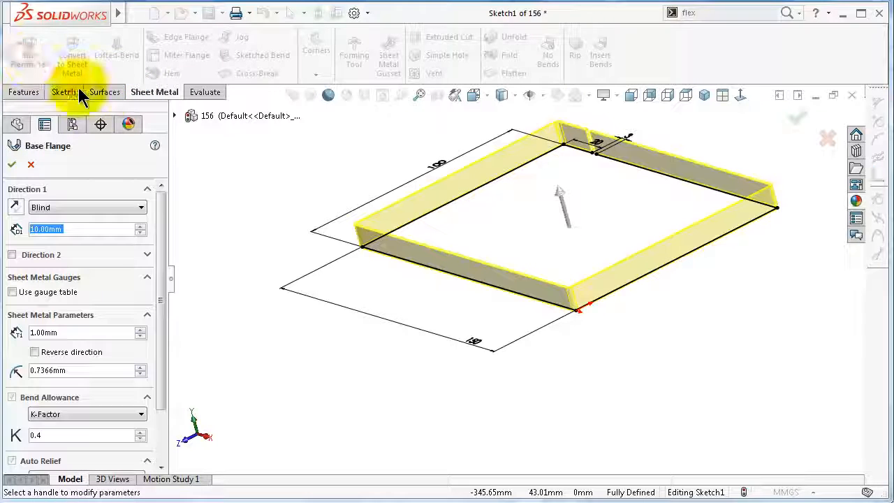
pyautogui.moveTo(99, 234); pyautogui.dragTo(35, 234)
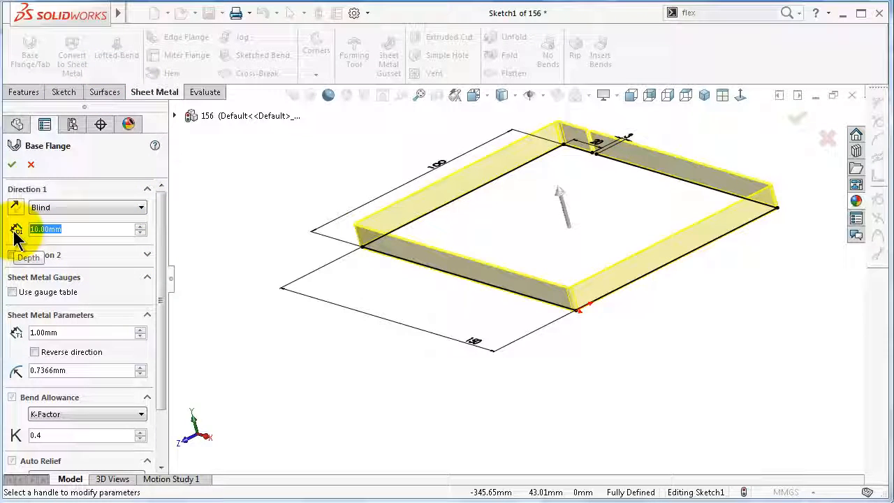
pyautogui.write('100')
pyautogui.press('Return')
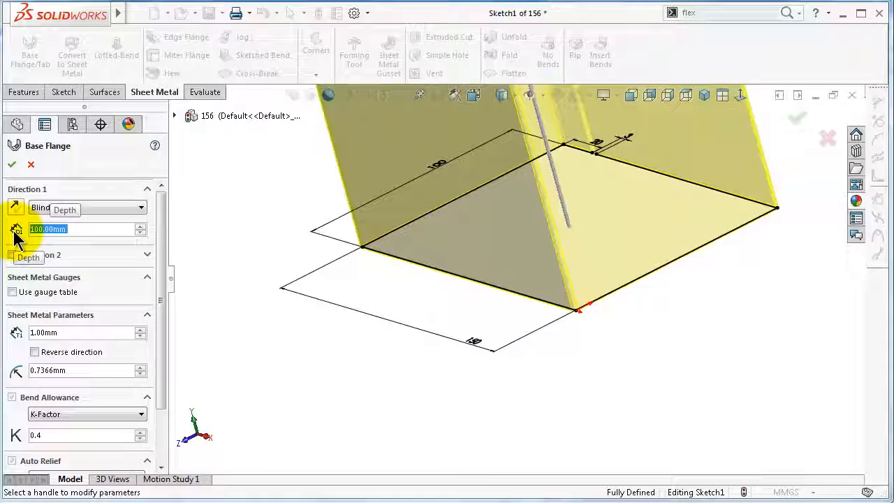
# Step: Start a Jog feature with its bend line sketch on the large outer face beside the gap
pyautogui.moveTo(213, 321); pyautogui.dragTo(739, 158, button='middle')
pyautogui.scroll(-8, 548, 202)
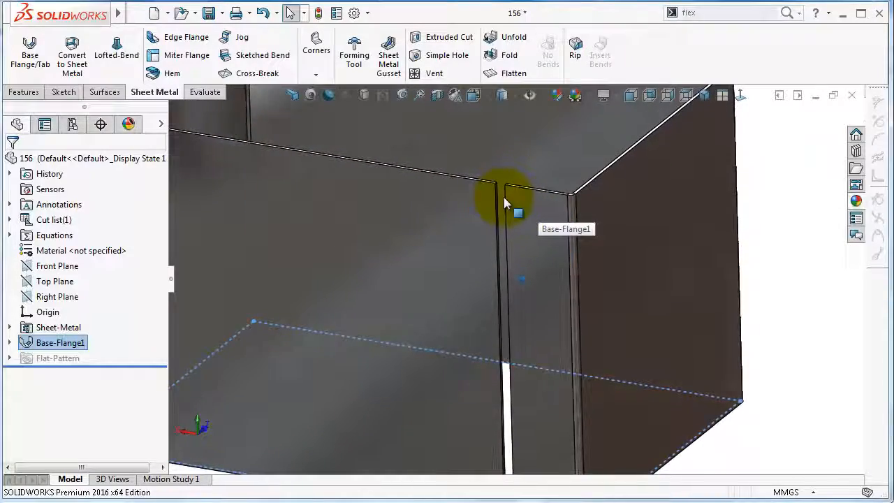
pyautogui.moveTo(504, 197); pyautogui.dragTo(504, 197, button='middle')
pyautogui.scroll(6, 504, 197)
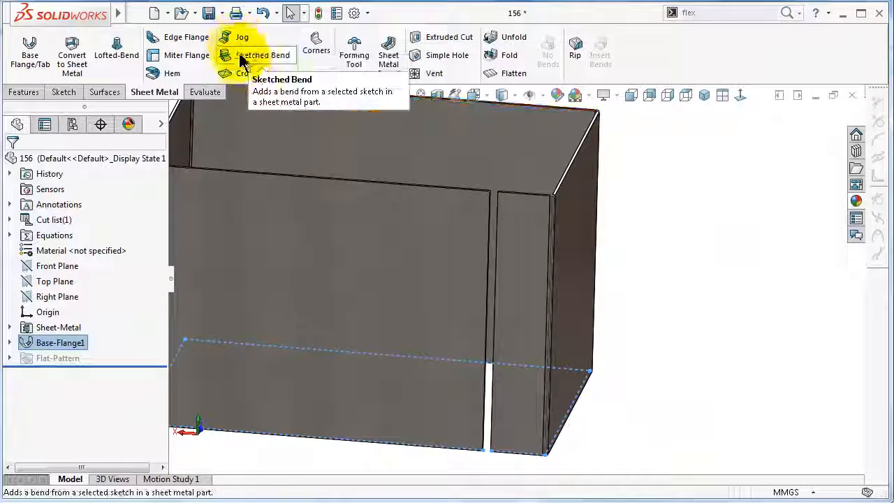
pyautogui.scroll(-4, 447, 230)
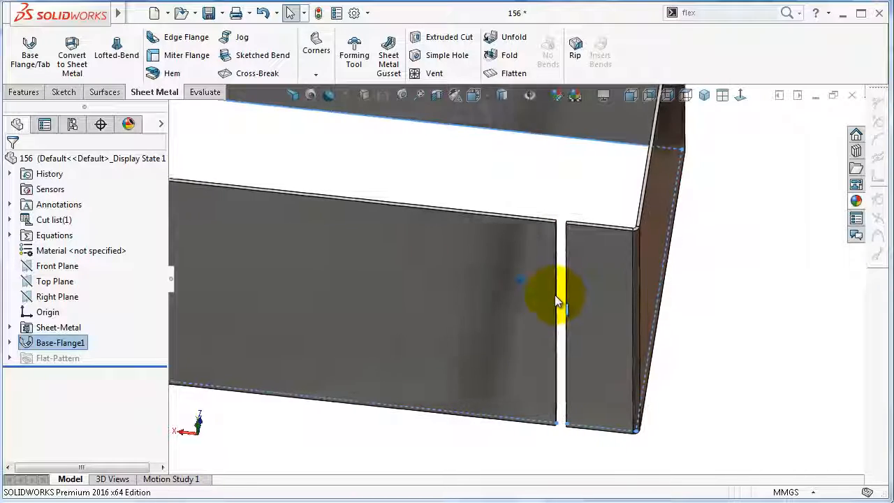
pyautogui.click(243, 38)
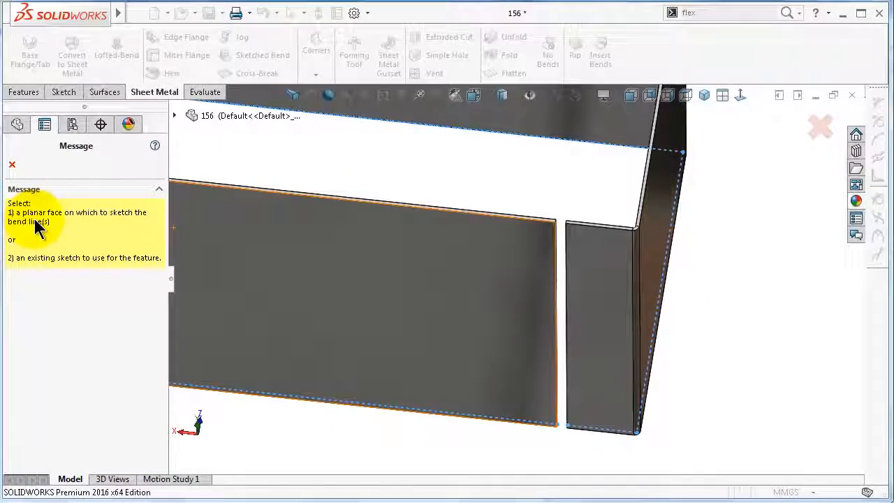
pyautogui.click(494, 269)
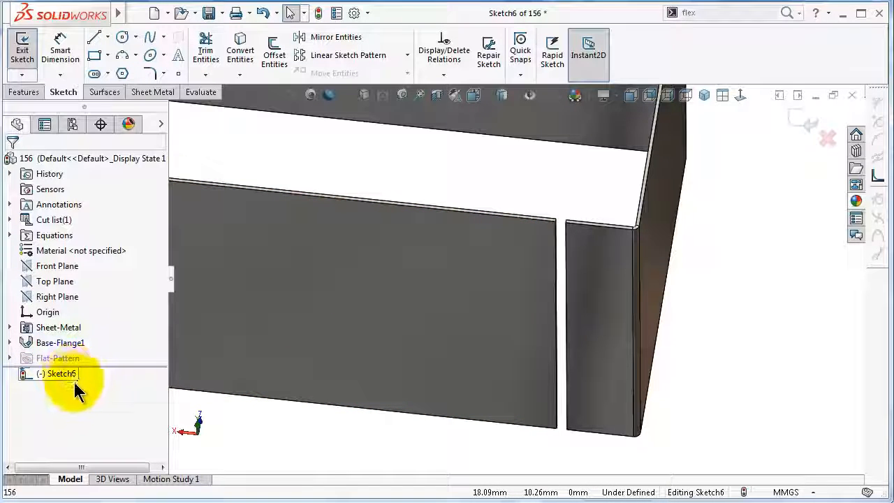
# Step: Sketch a vertical bend line 100 mm long across the face's full height, about 9 mm from the gap edge
pyautogui.click(742, 96)
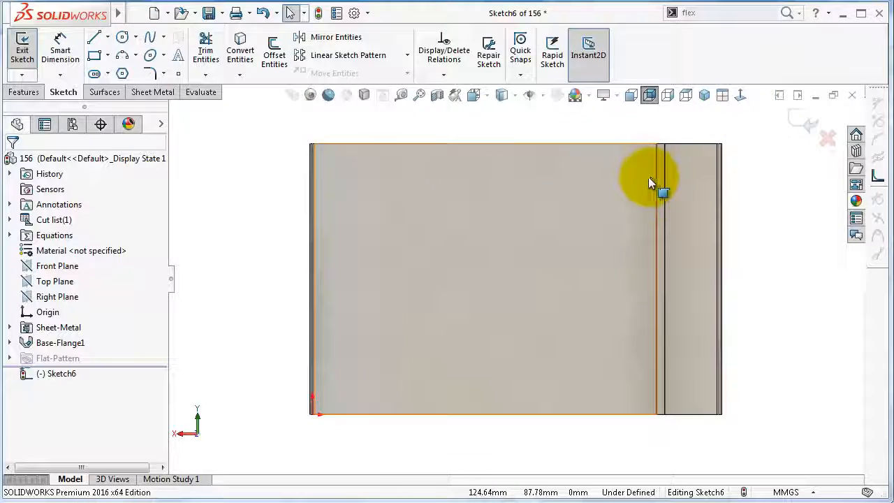
pyautogui.click(95, 41)
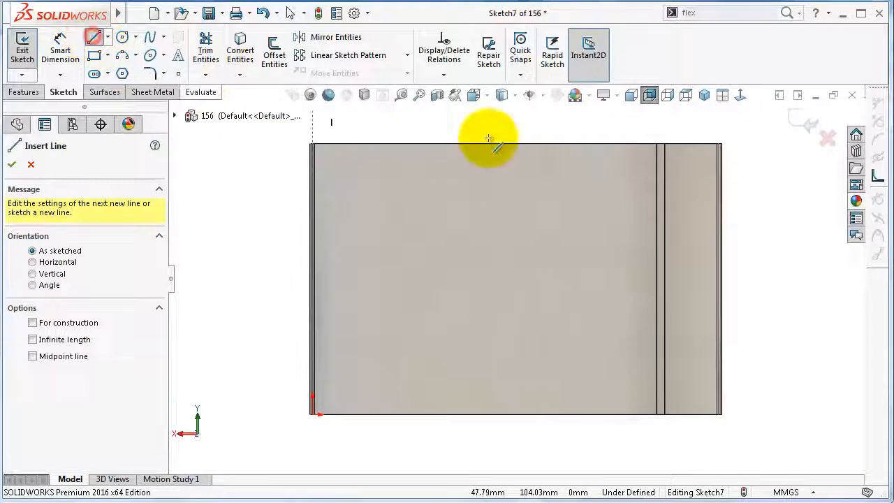
pyautogui.click(630, 149)
pyautogui.scroll(-2, 565, 366)
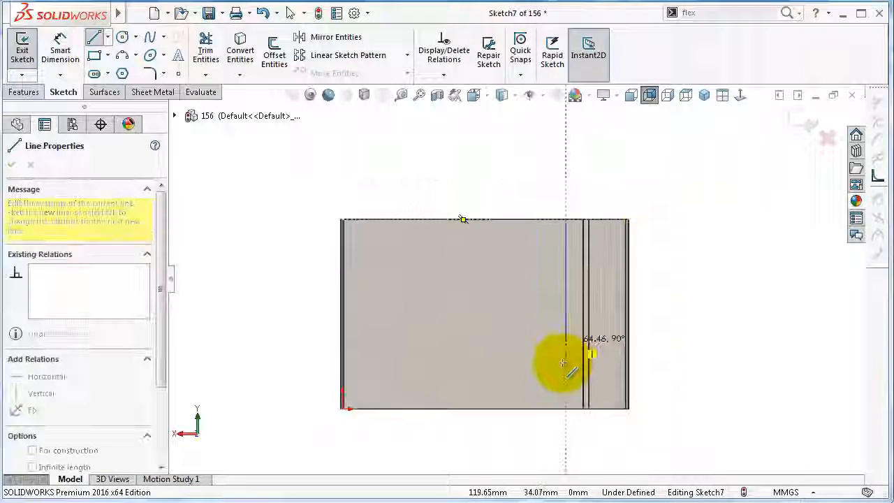
pyautogui.click(563, 420)
pyautogui.press('Escape')
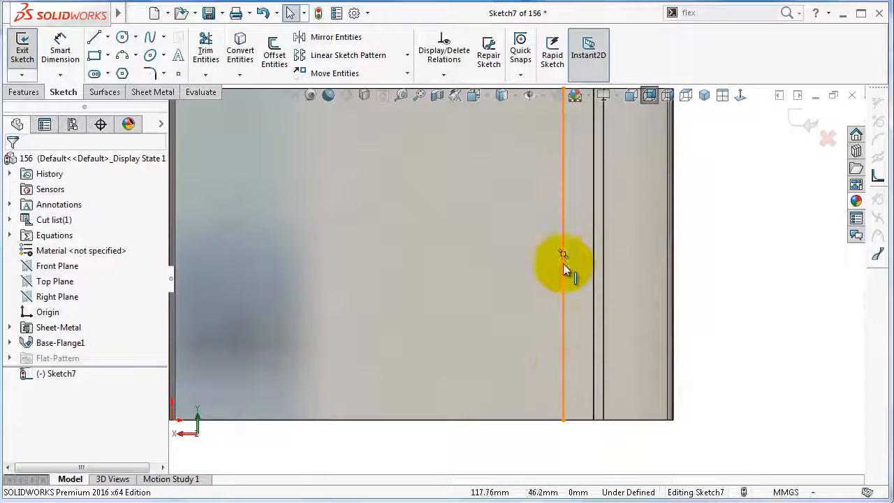
# Step: Dimension the distance between the vertical bend line and the adjacent gap edge to 10 mm
pyautogui.scroll(3, 563, 238)
pyautogui.scroll(-5, 567, 196)
pyautogui.scroll(2, 524, 174)
pyautogui.scroll(1, 524, 174)
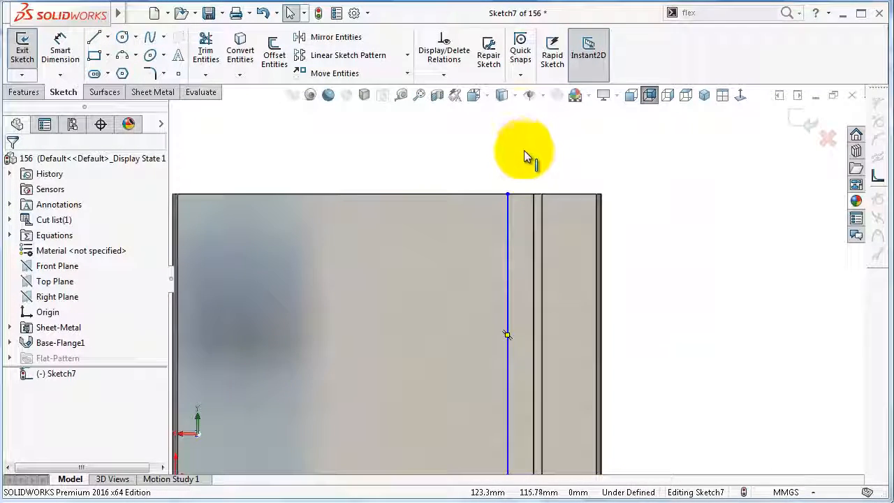
pyautogui.moveTo(524, 150); pyautogui.dragTo(517, 85, button='right')
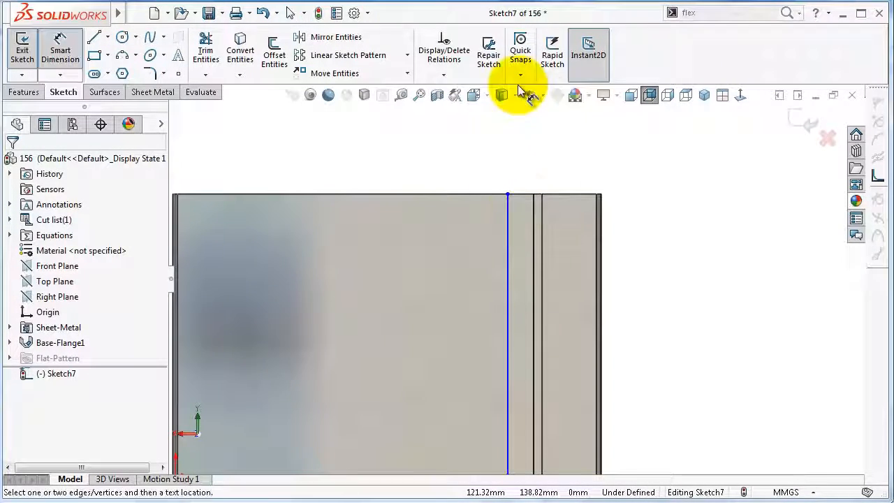
pyautogui.click(508, 224)
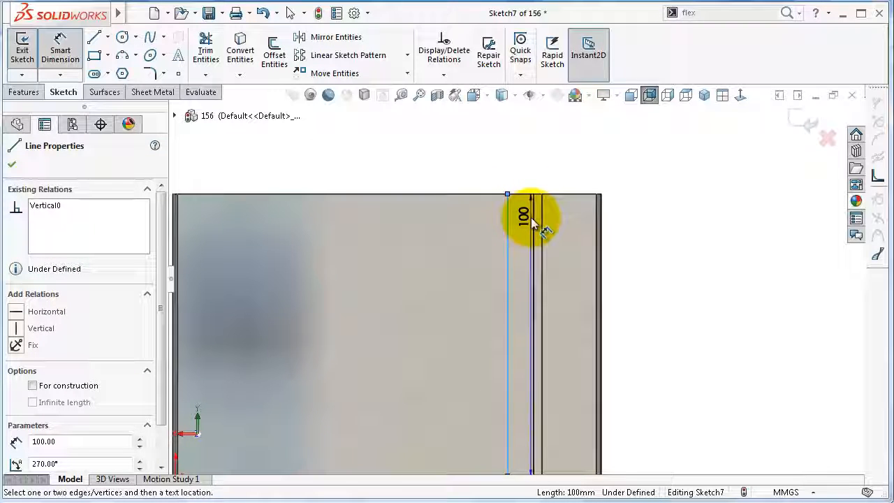
pyautogui.click(532, 223)
pyautogui.click(517, 155)
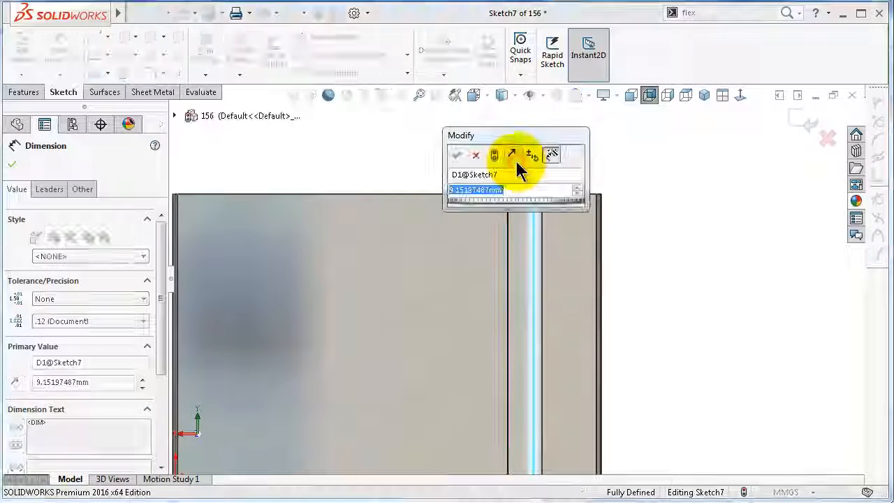
pyautogui.write('10')
pyautogui.press('Return')
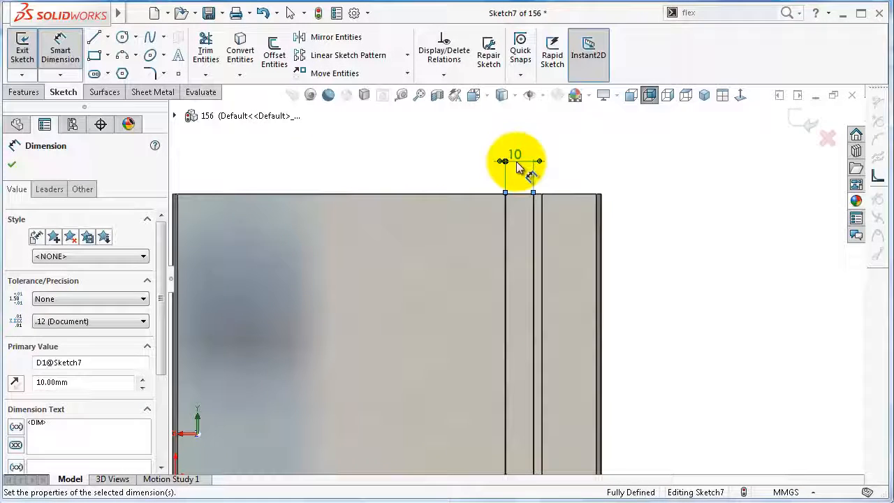
# Step: Finish the bend line sketch and pick the large outer face beside the gap as the Jog's fixed face
pyautogui.click(800, 124)
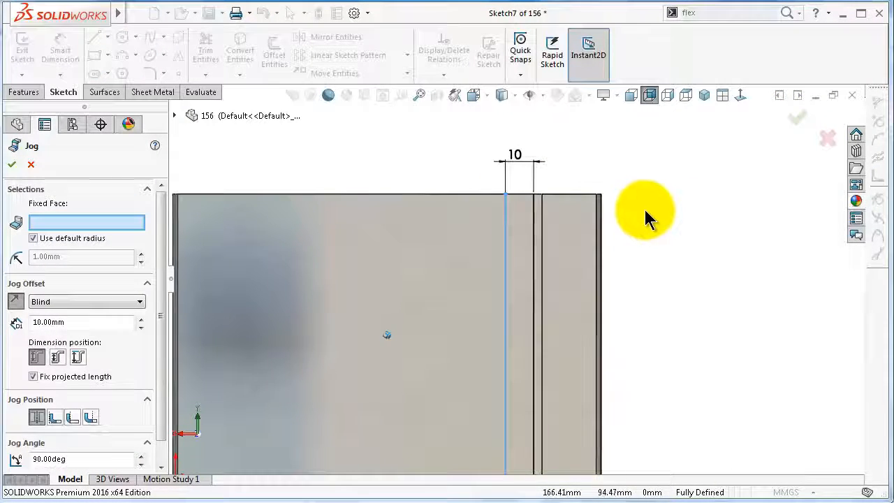
pyautogui.moveTo(645, 211); pyautogui.dragTo(645, 208, button='middle')
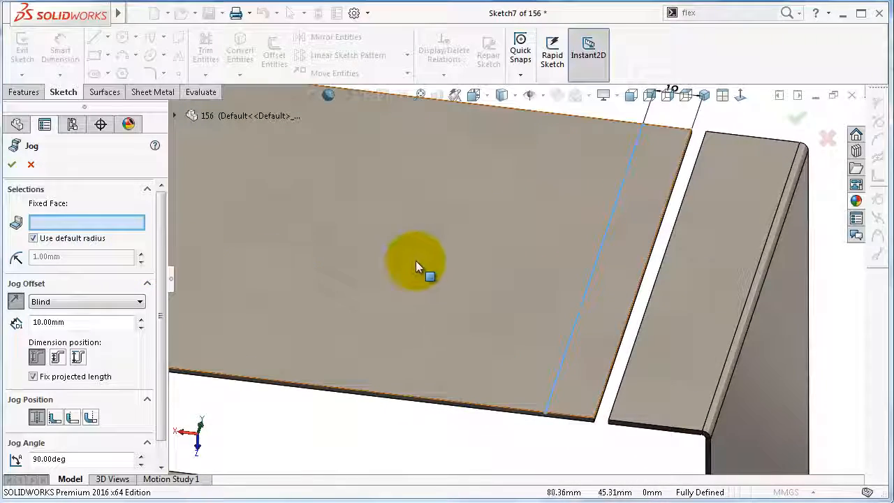
pyautogui.click(431, 259)
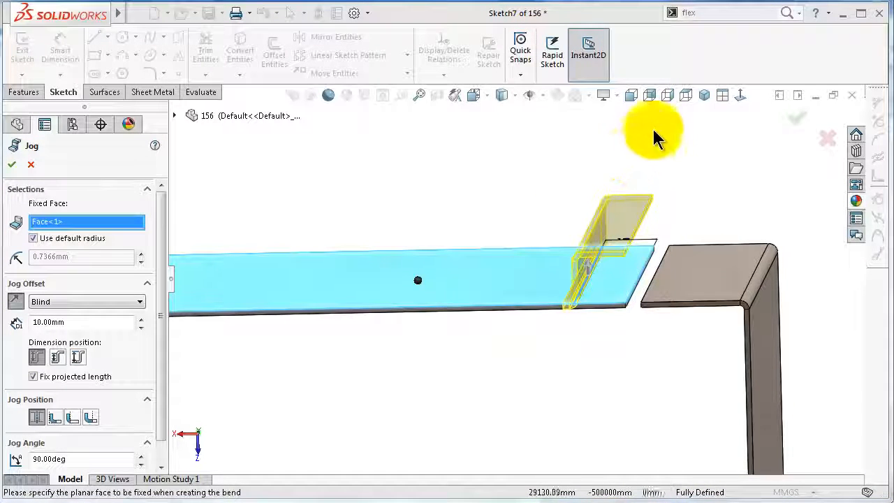
pyautogui.click(742, 96)
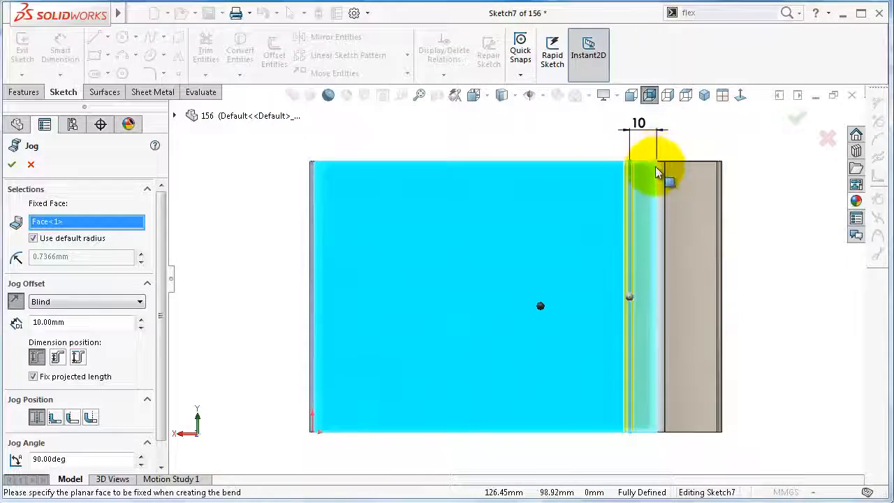
pyautogui.scroll(-7, 657, 174)
pyautogui.scroll(2, 611, 233)
pyautogui.moveTo(611, 233); pyautogui.dragTo(736, 360, button='middle')
pyautogui.scroll(3, 602, 281)
pyautogui.scroll(-2, 602, 283)
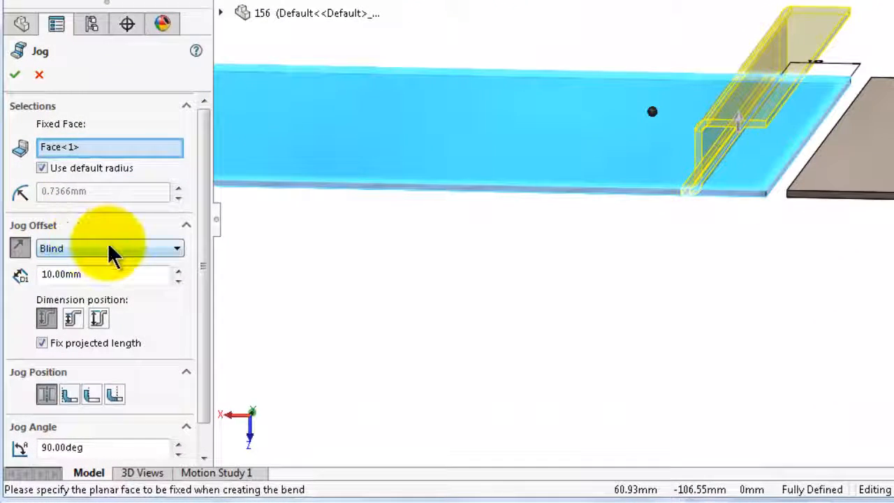
# Step: Try a blind jog offset of 20 mm, restore it to 10 mm, and look through the offset end conditions
pyautogui.click(114, 263)
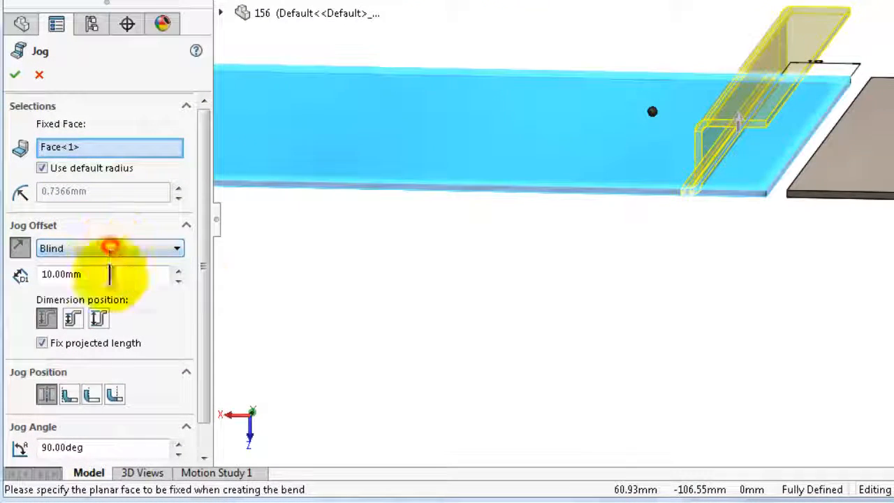
pyautogui.click(178, 270)
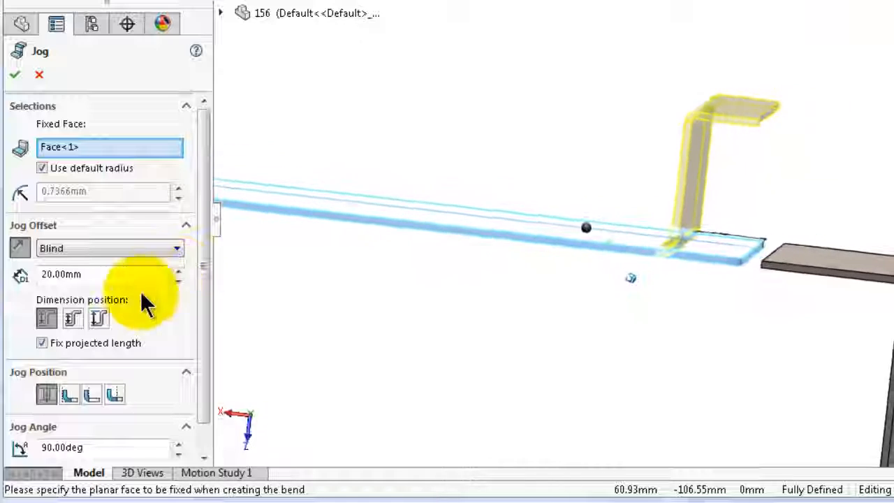
pyautogui.click(177, 279)
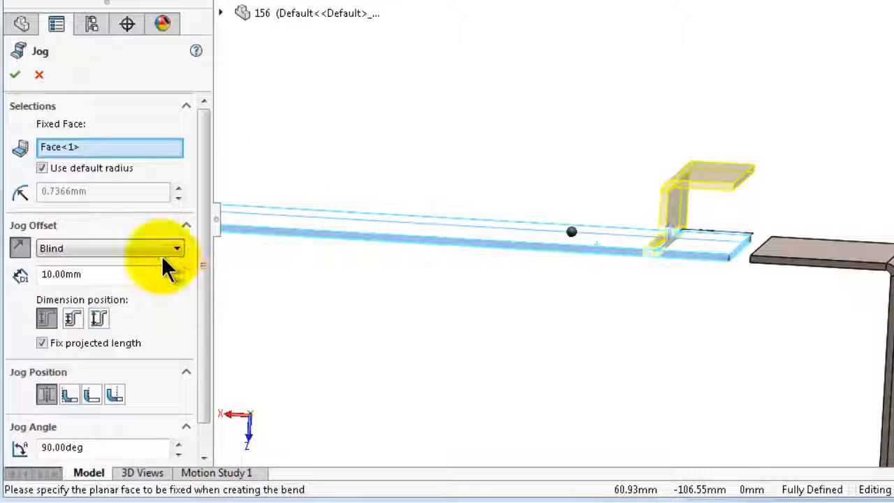
pyautogui.click(162, 252)
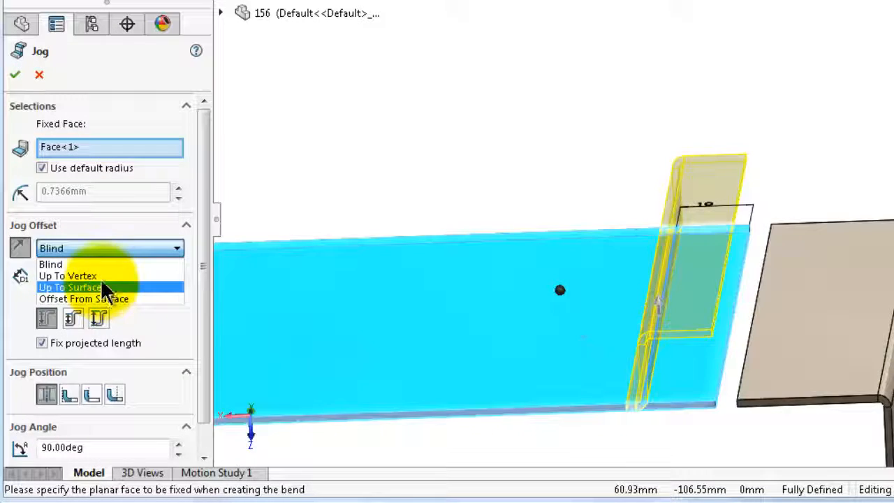
pyautogui.click(100, 277)
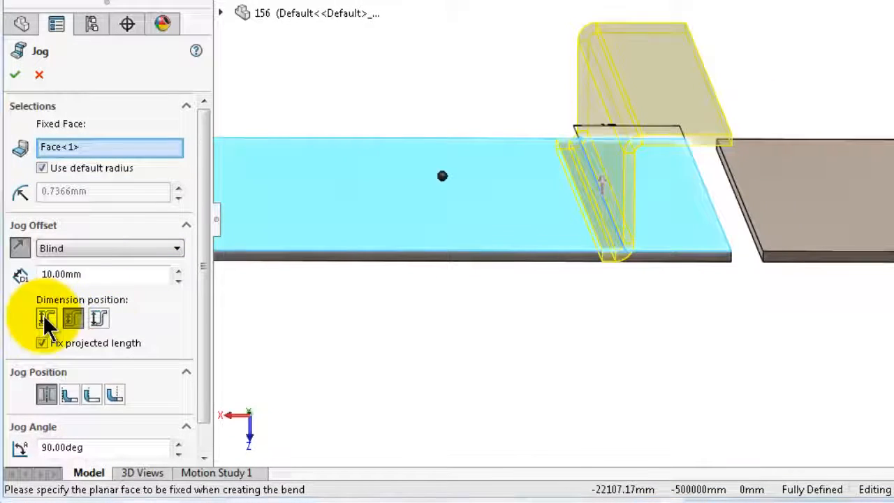
# Step: Compare the jog's overall, inside and outside offset dimension positions, ending on Outside Offset
pyautogui.click(99, 319)
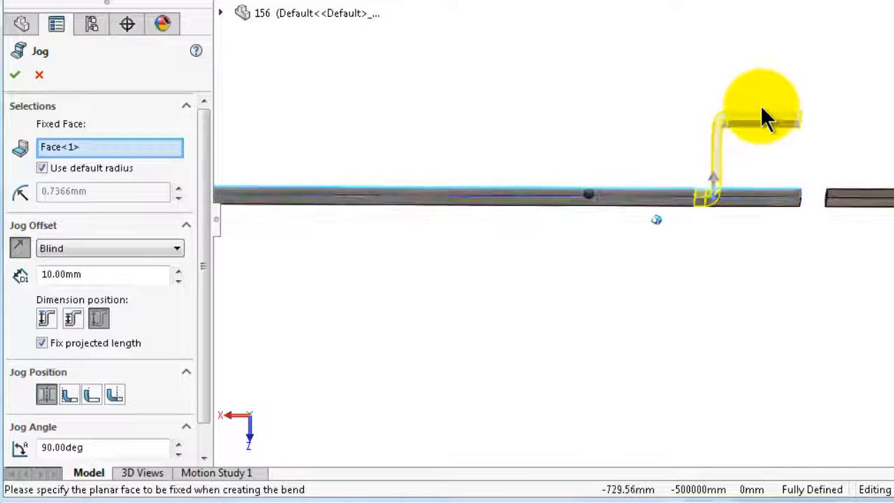
pyautogui.moveTo(762, 113); pyautogui.dragTo(757, 97, button='middle')
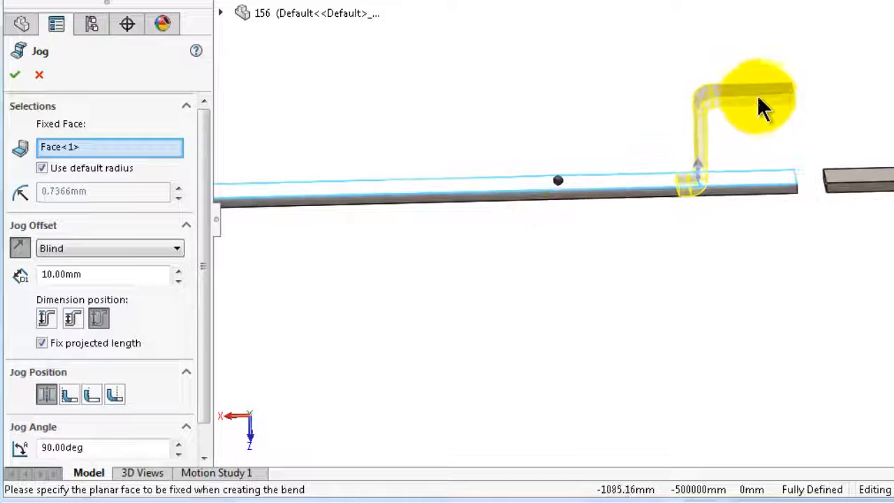
pyautogui.click(71, 317)
pyautogui.scroll(-1, 495, 246)
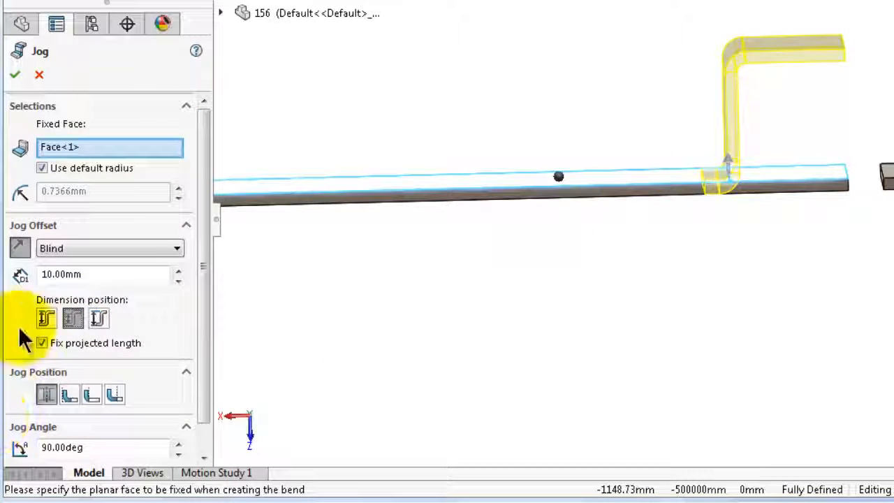
pyautogui.click(46, 318)
pyautogui.moveTo(573, 216); pyautogui.dragTo(675, 173, button='middle')
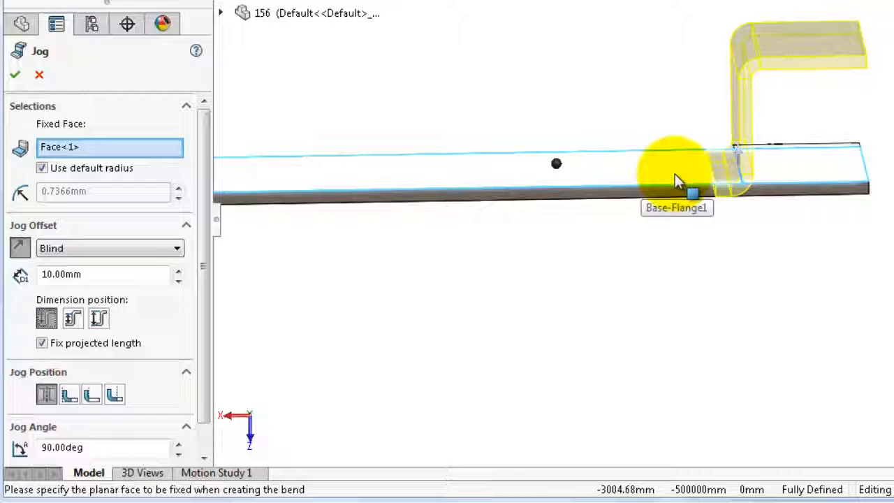
pyautogui.moveTo(782, 40); pyautogui.dragTo(775, 319, button='middle')
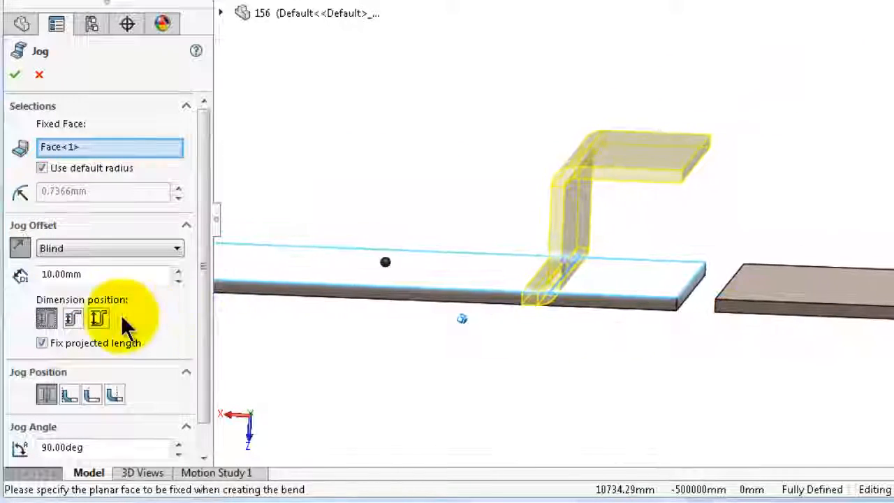
# Step: Set the jog offset to 1 mm and reverse its direction so the tab steps toward the inside of the box
pyautogui.moveTo(96, 274); pyautogui.dragTo(35, 273)
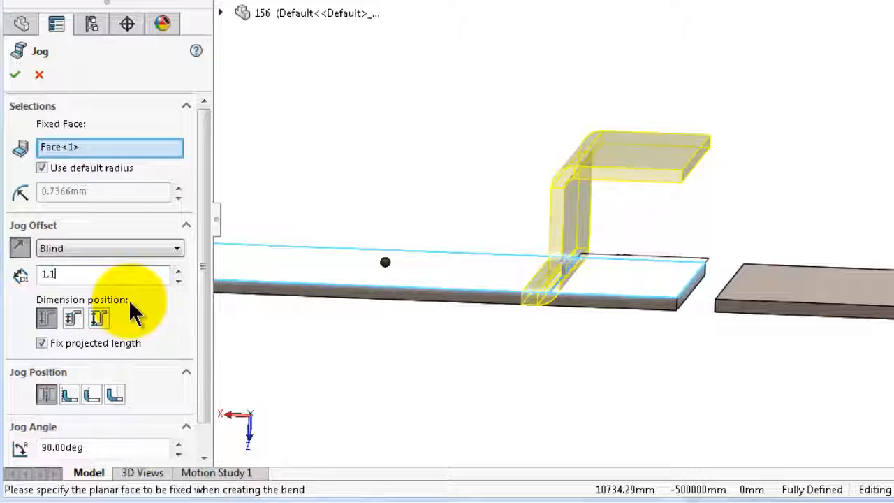
pyautogui.click(28, 308)
pyautogui.moveTo(657, 315); pyautogui.dragTo(397, 365, button='middle')
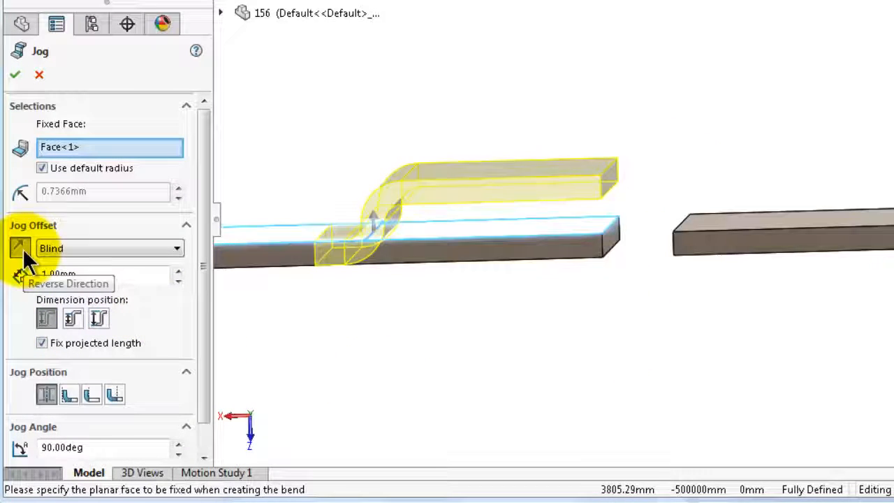
pyautogui.click(22, 249)
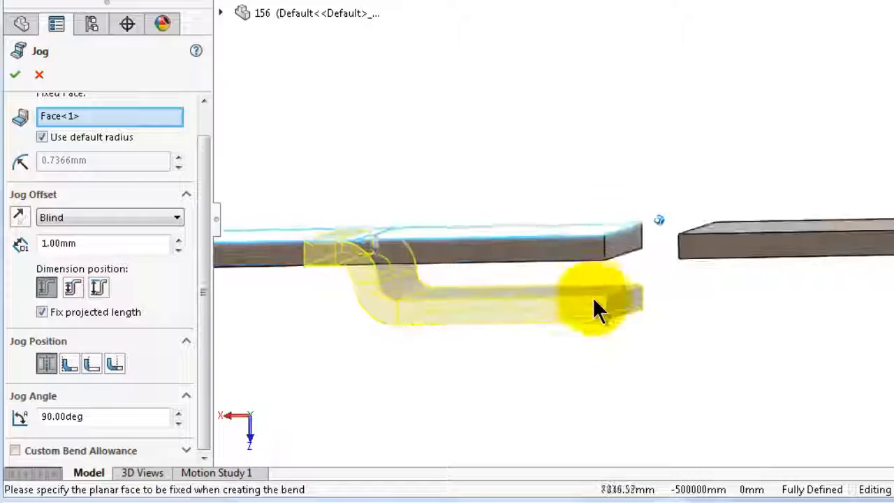
pyautogui.moveTo(597, 310); pyautogui.dragTo(628, 248, button='middle')
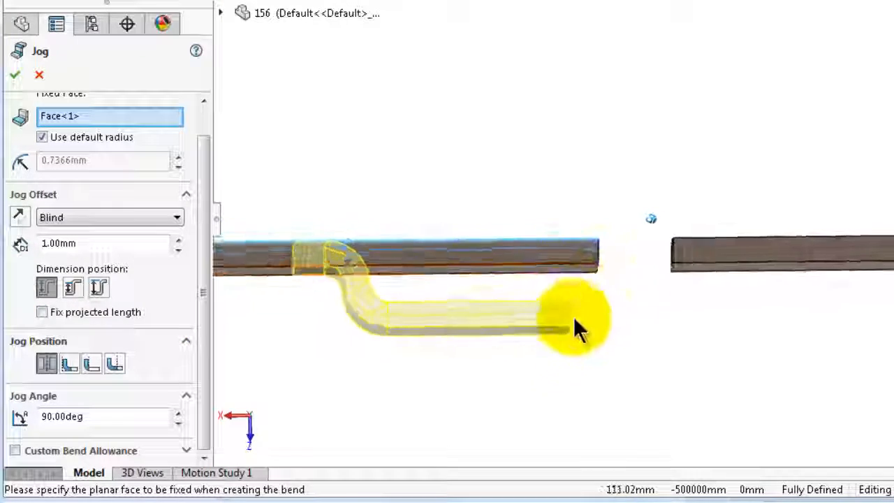
# Step: Try the Material Inside and Material Outside jog positions, and set the position to Bend Outside with the projected length fixed
pyautogui.click(194, 305)
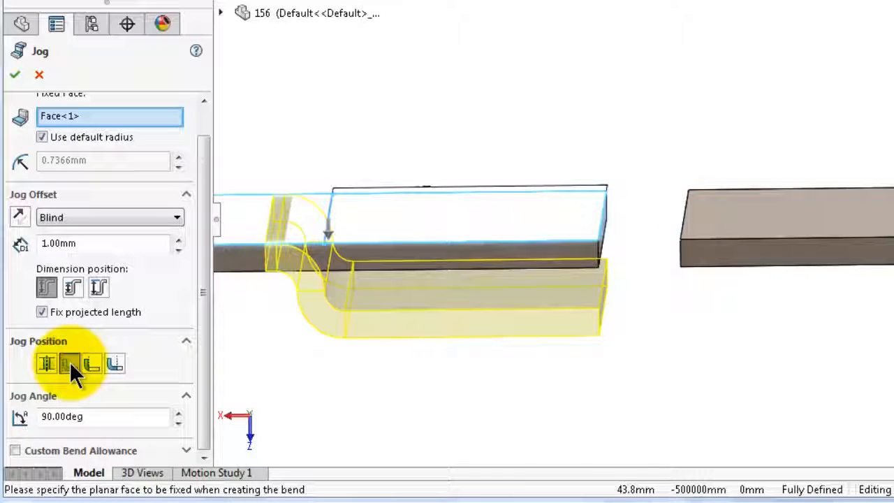
pyautogui.click(69, 362)
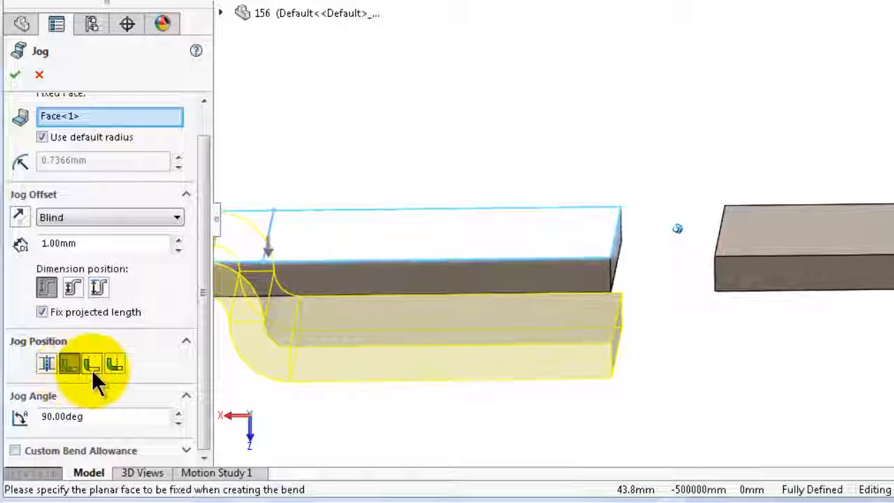
pyautogui.click(91, 363)
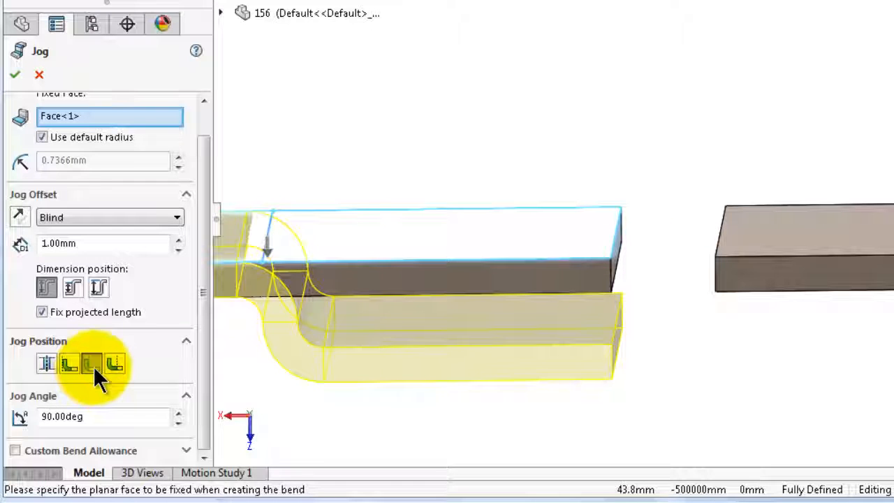
pyautogui.click(114, 364)
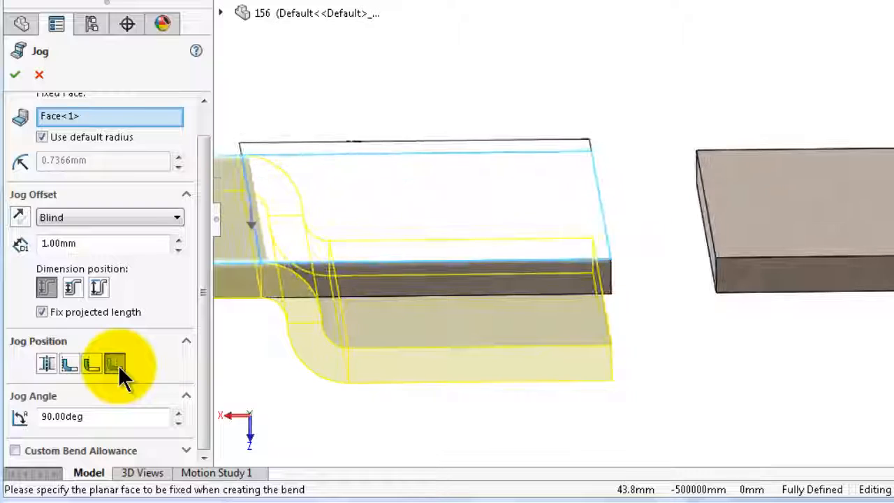
# Step: Try increasing the jog angle in one-degree increments to 109 degrees and stepping it back down
pyautogui.click(175, 411)
pyautogui.click(175, 410)
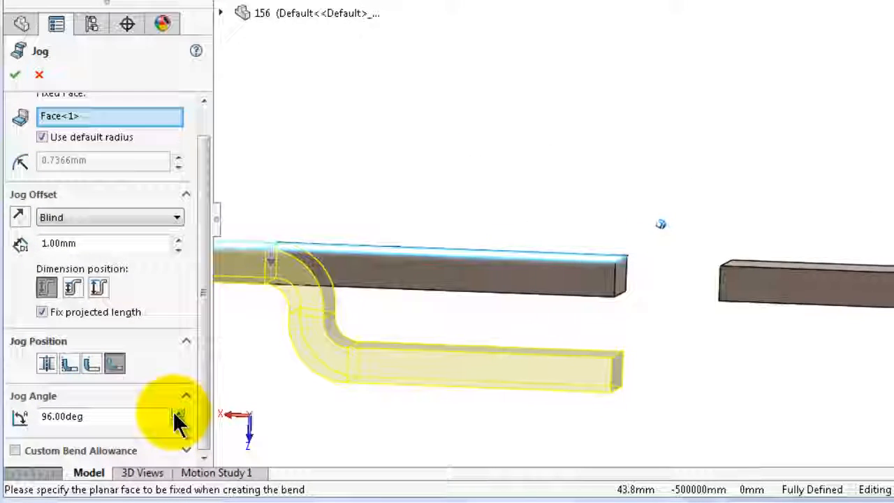
pyautogui.click(175, 411)
pyautogui.click(175, 411)
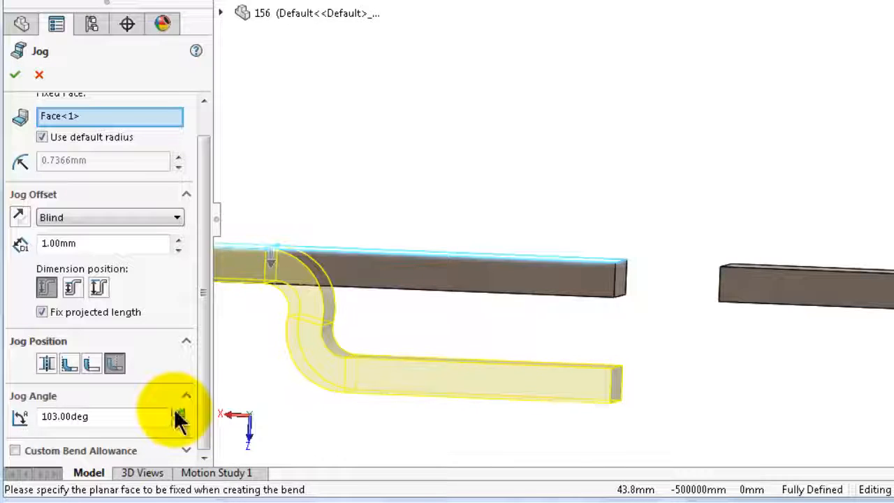
pyautogui.click(175, 411)
pyautogui.click(175, 412)
pyautogui.click(176, 411)
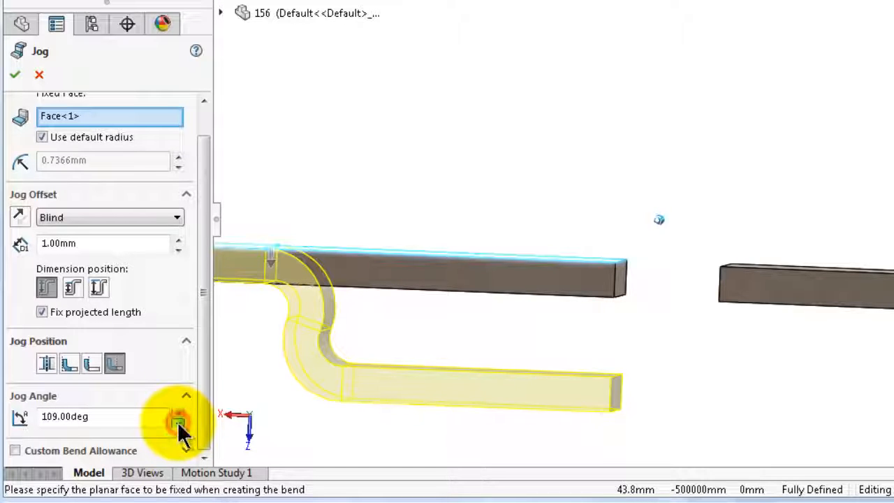
pyautogui.click(178, 423)
pyautogui.click(178, 423)
# Step: Try a jog angle of 80 degrees
pyautogui.moveTo(141, 422); pyautogui.dragTo(37, 422)
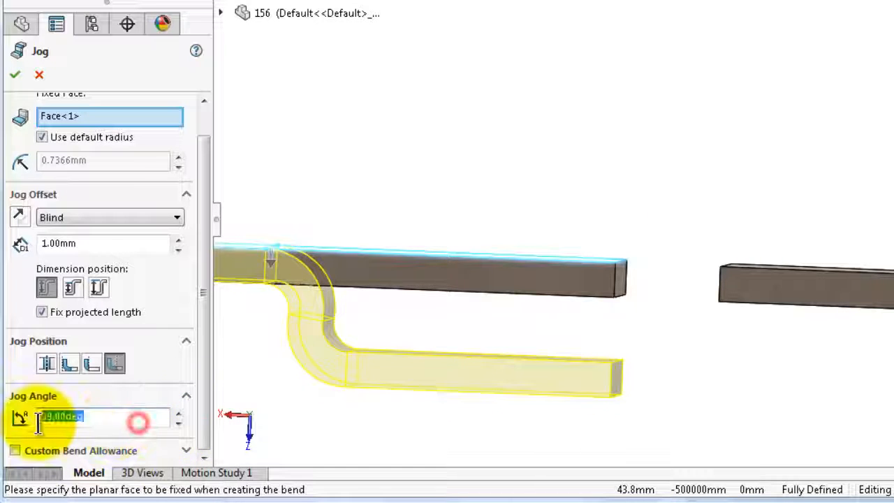
pyautogui.write('80')
pyautogui.press('Return')
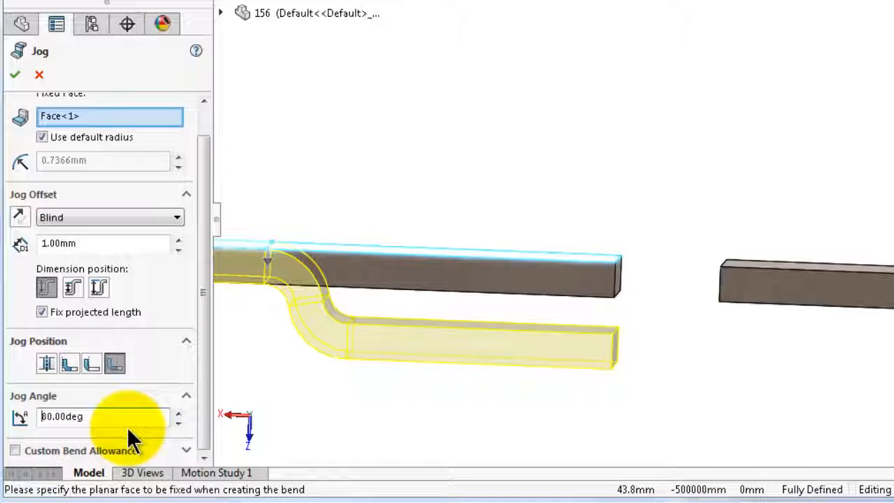
# Step: Set the jog angle to 70 degrees
pyautogui.doubleClick(109, 419)
pyautogui.write('7')
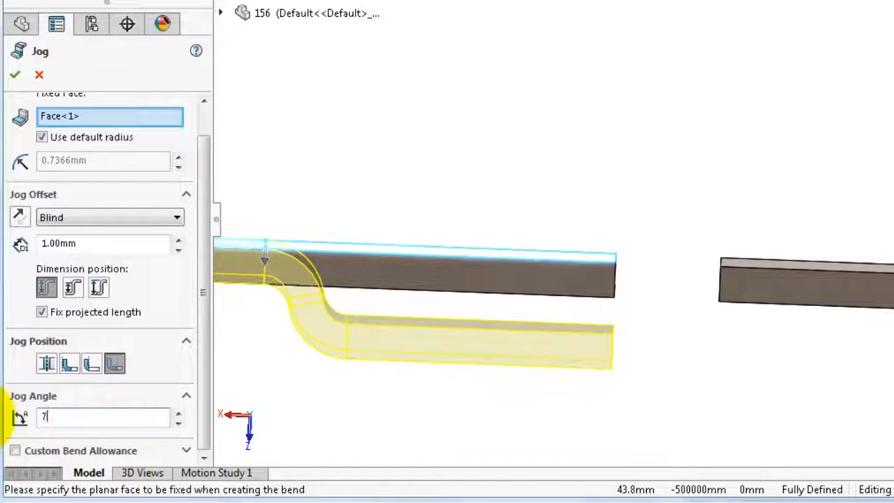
pyautogui.write('0')
pyautogui.press('Return')
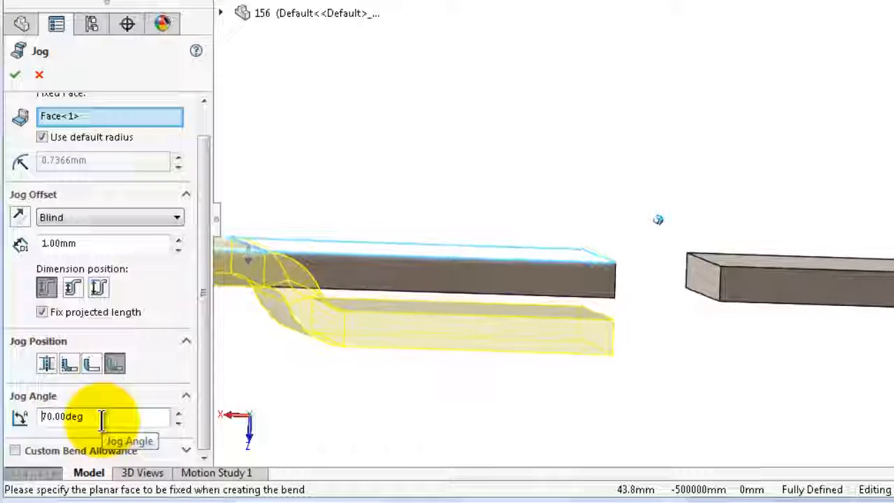
# Step: Try a jog angle of 50 degrees and inspect the preview beside the gap
pyautogui.moveTo(83, 418); pyautogui.dragTo(30, 420)
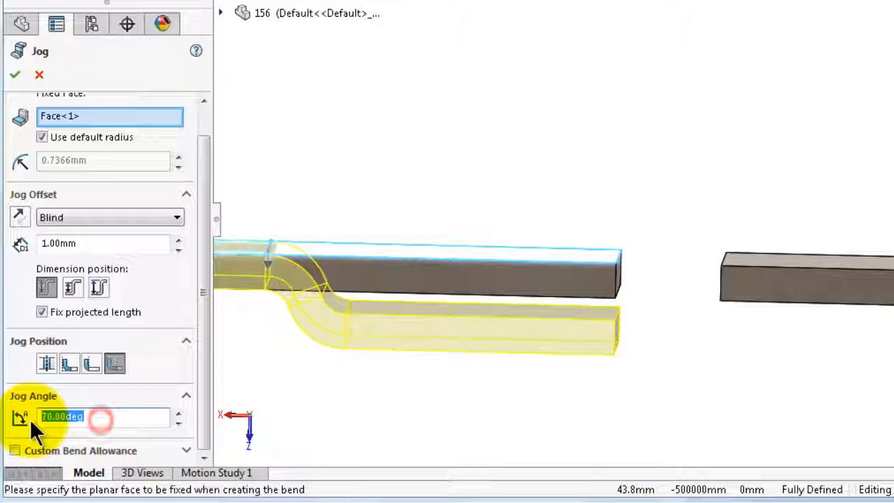
pyautogui.write('50')
pyautogui.press('Return')
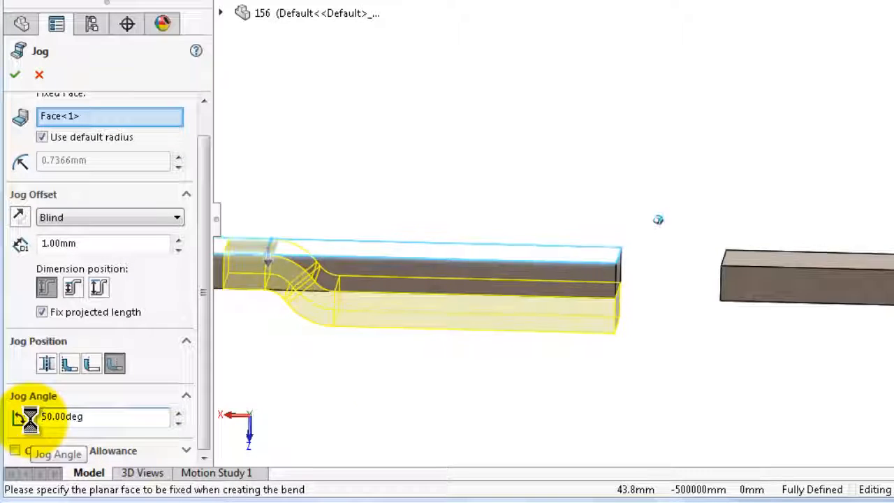
pyautogui.moveTo(544, 335); pyautogui.dragTo(646, 391, button='middle')
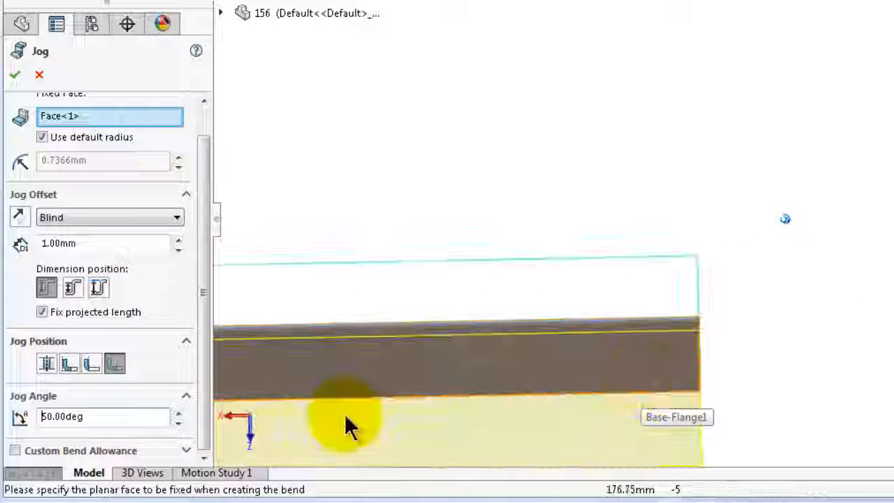
# Step: Set the jog angle to 55 degrees and create the jog
pyautogui.moveTo(102, 417); pyautogui.dragTo(49, 418)
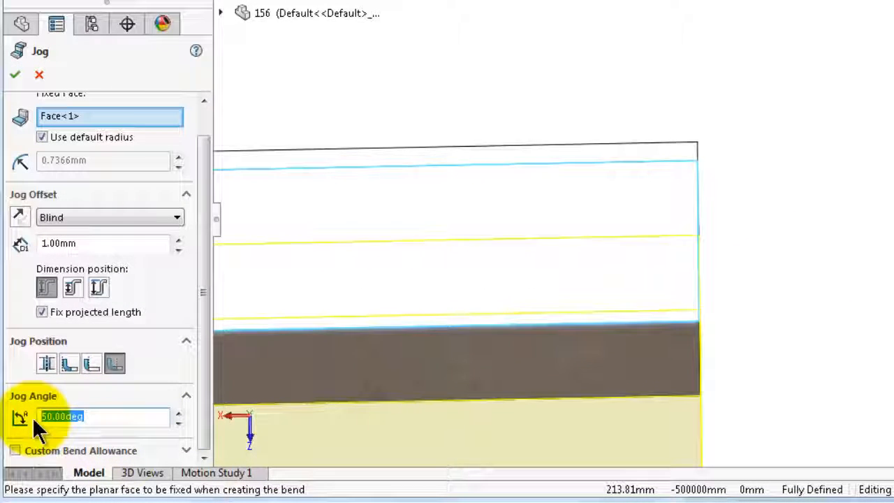
pyautogui.write('55')
pyautogui.press('Return')
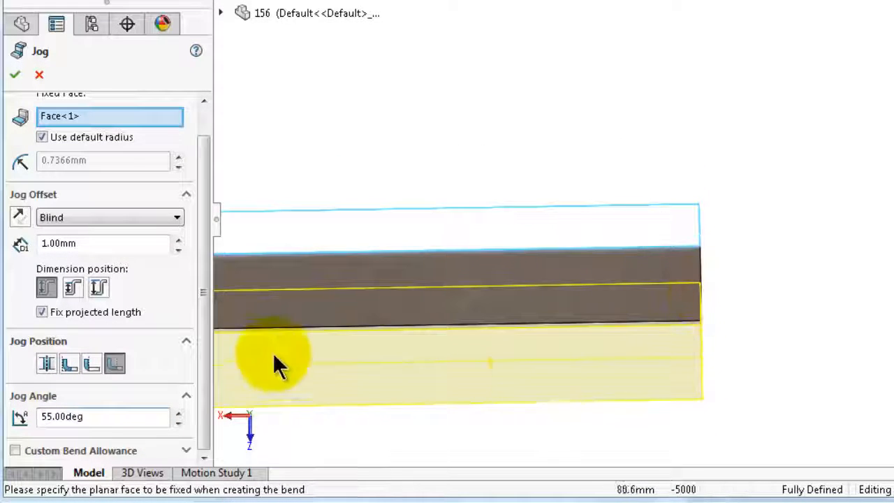
pyautogui.click(12, 73)
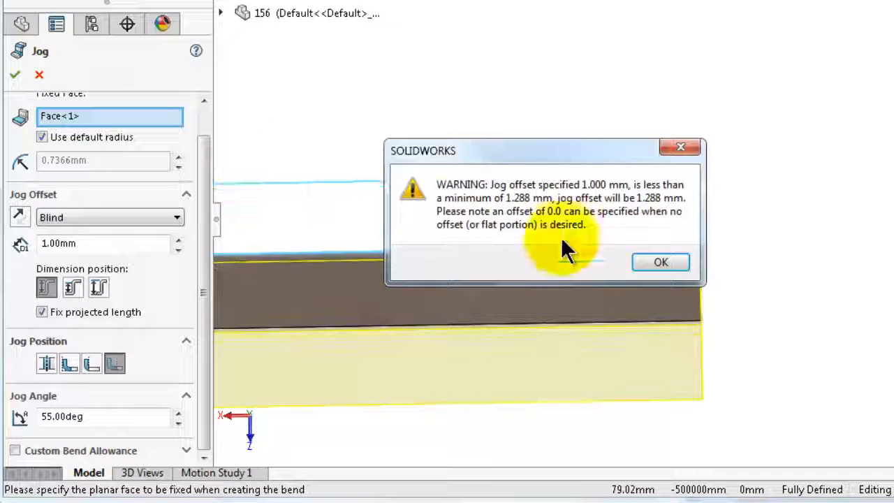
pyautogui.click(661, 262)
# Step: Edit the finished jog and set its blind offset to 1.28 mm
pyautogui.click(56, 319)
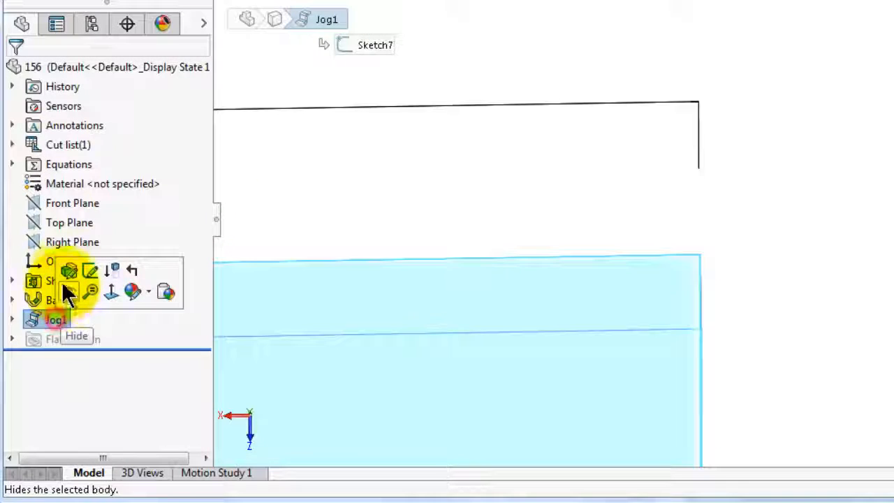
pyautogui.click(63, 283)
pyautogui.moveTo(114, 275); pyautogui.dragTo(52, 276)
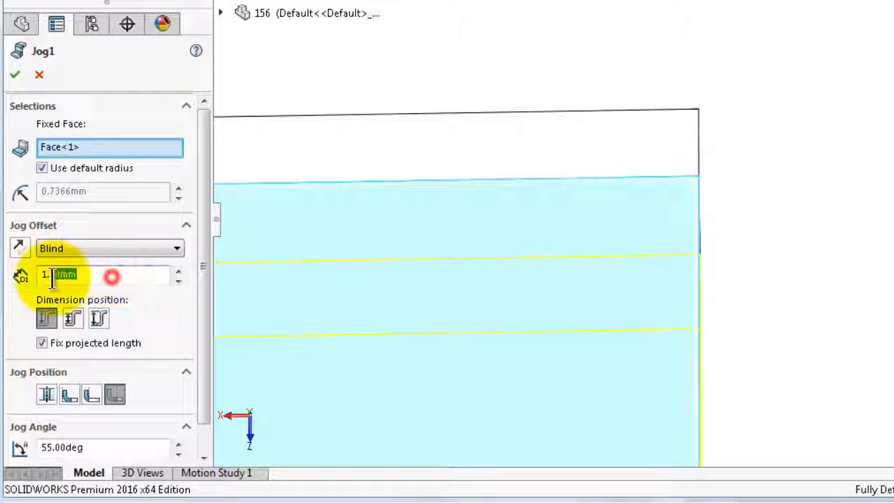
pyautogui.write('28')
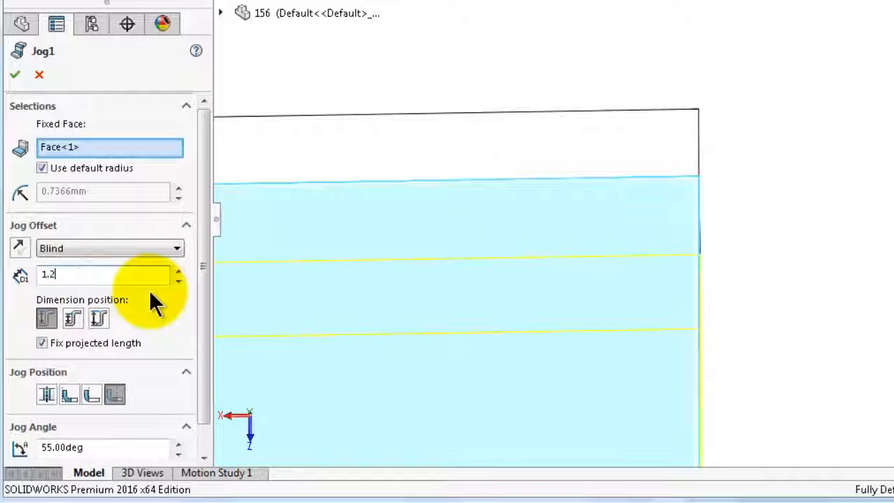
pyautogui.press('Return')
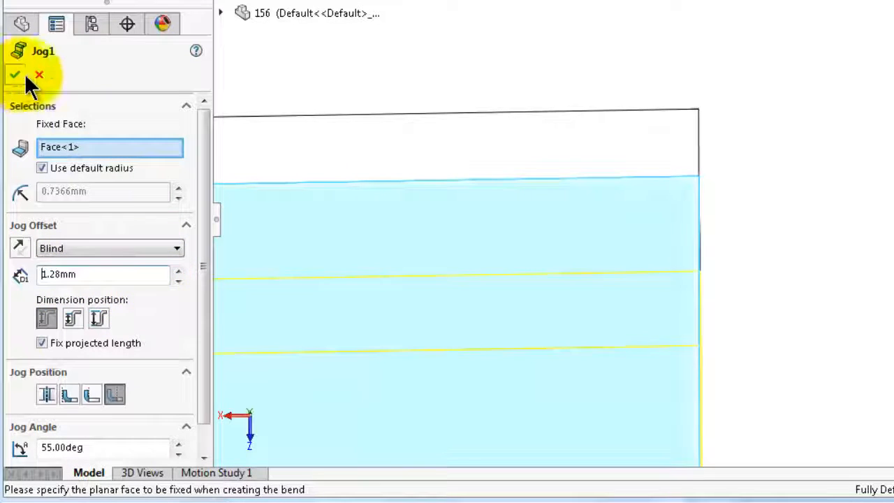
pyautogui.click(15, 75)
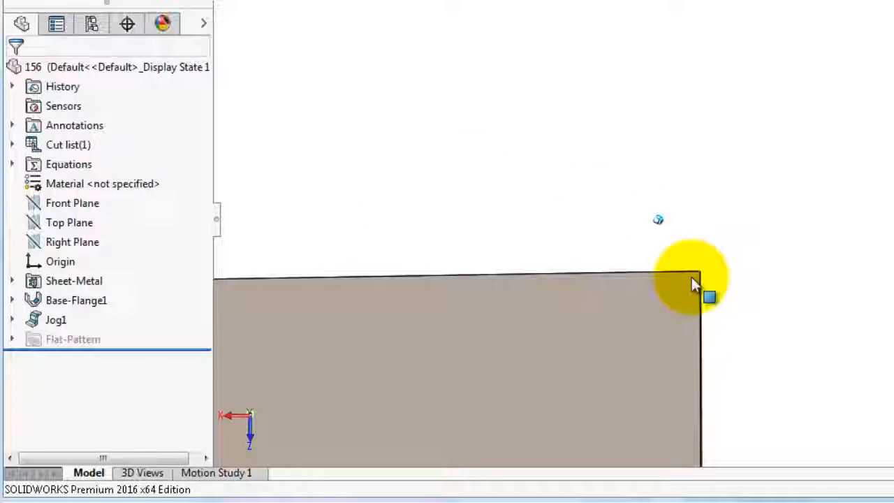
pyautogui.moveTo(692, 277); pyautogui.dragTo(708, 276, button='middle')
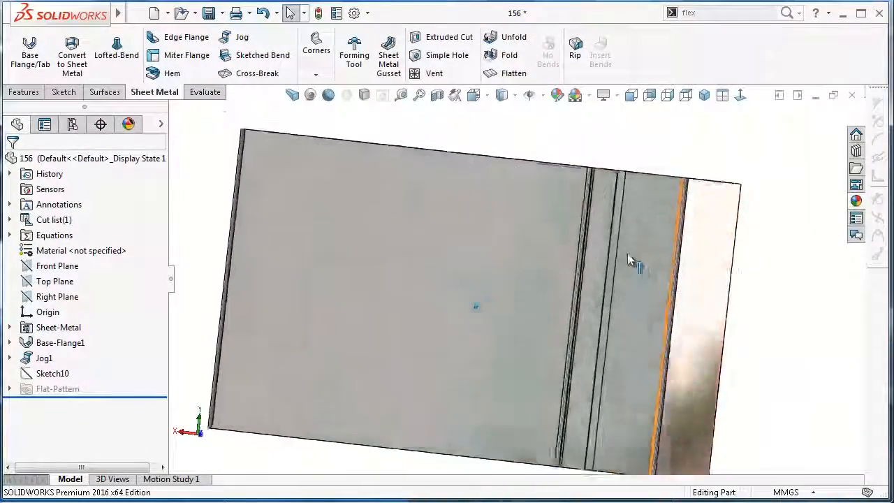
# Step: Start a new sketch on the narrow wall face beside the gap and view it face-on
pyautogui.click(724, 237)
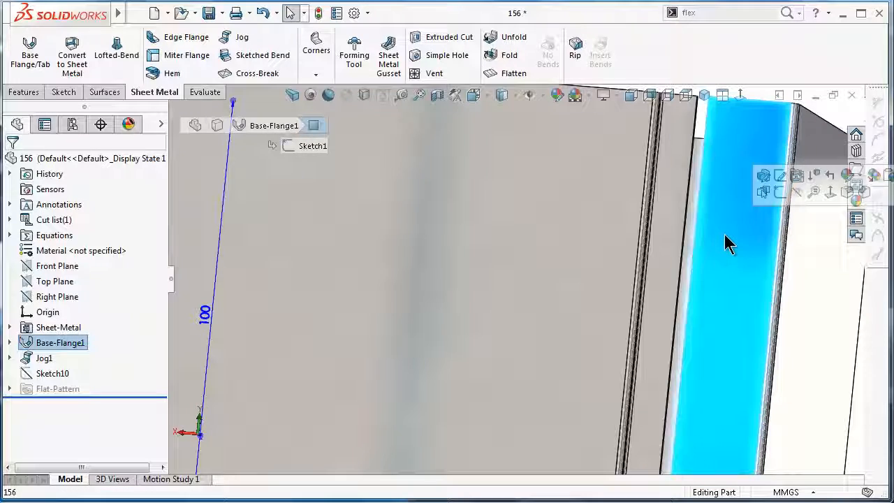
pyautogui.click(781, 193)
pyautogui.click(741, 95)
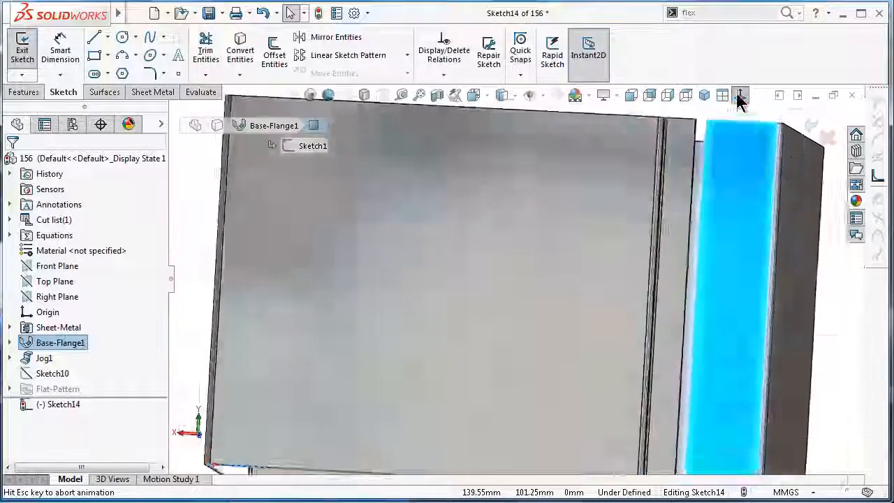
# Step: Sketch a corner rectangle about 10.82 mm wide and 100 mm high, from the jog's bend edge across the gap to the narrow face's edge
pyautogui.click(95, 57)
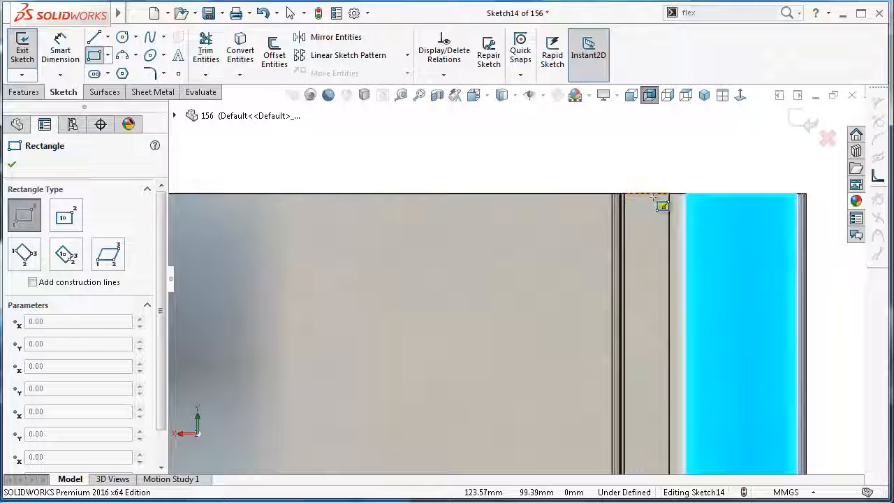
pyautogui.scroll(-10, 677, 183)
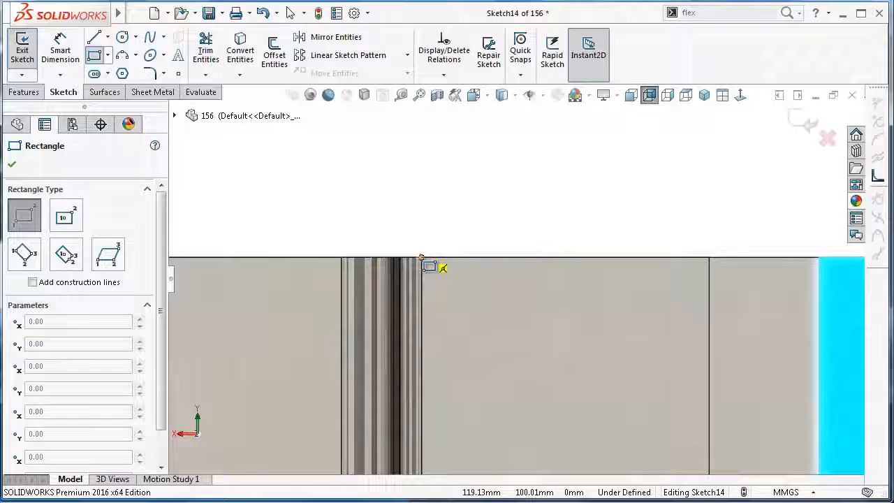
pyautogui.click(421, 258)
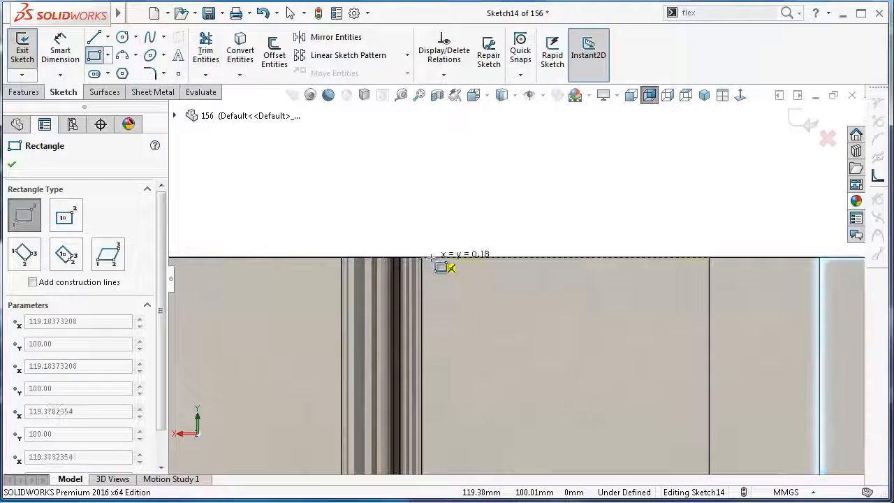
pyautogui.scroll(5, 559, 293)
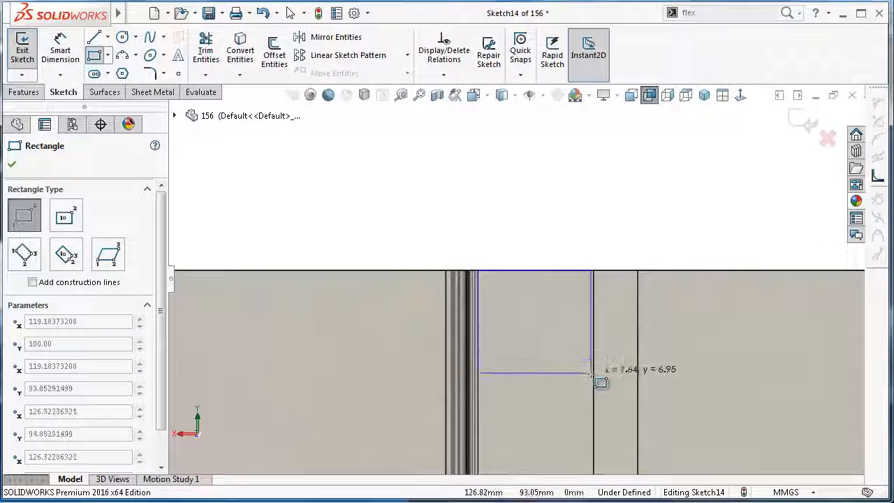
pyautogui.scroll(6, 580, 339)
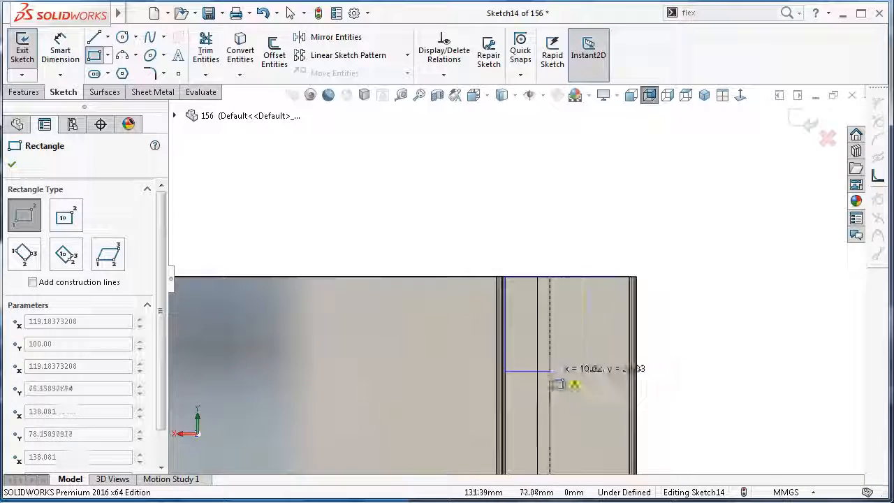
pyautogui.scroll(2, 536, 339)
pyautogui.scroll(-6, 529, 389)
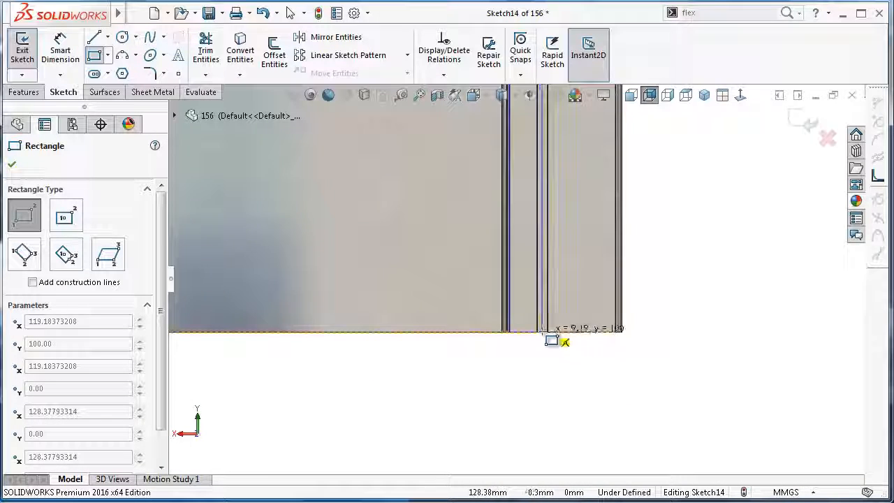
pyautogui.scroll(-3, 547, 330)
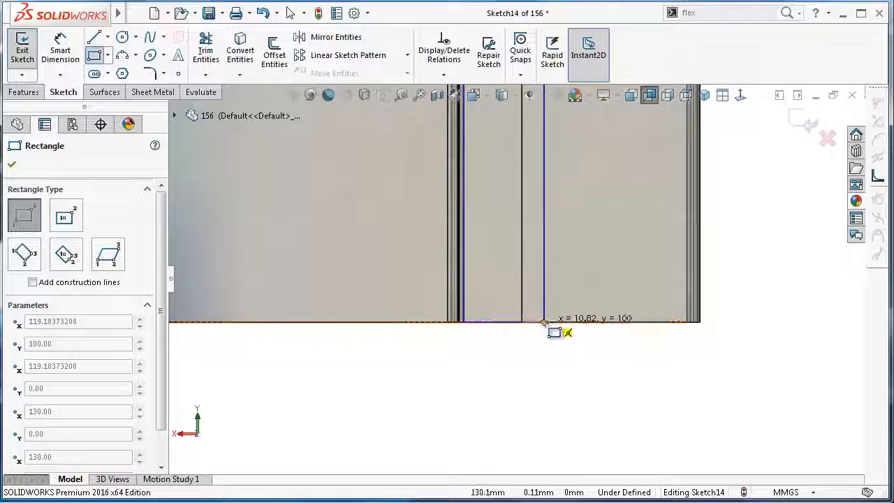
pyautogui.click(544, 322)
pyautogui.moveTo(554, 329); pyautogui.dragTo(754, 186, button='middle')
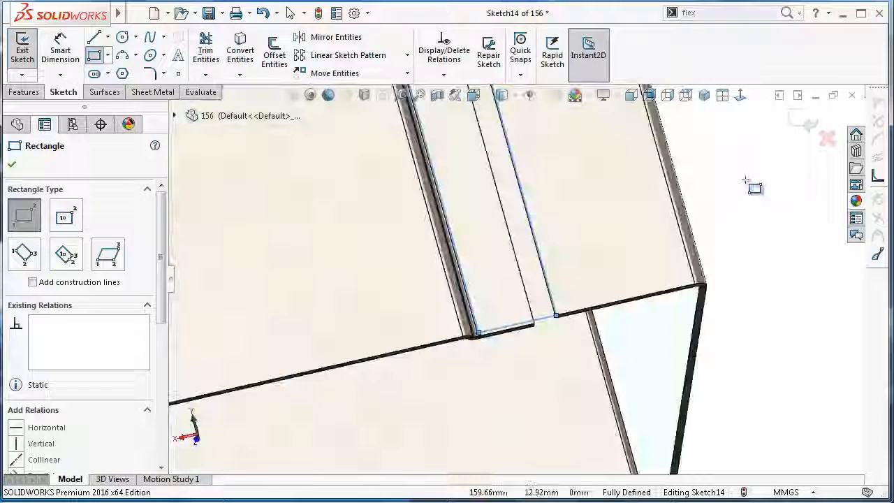
pyautogui.click(741, 96)
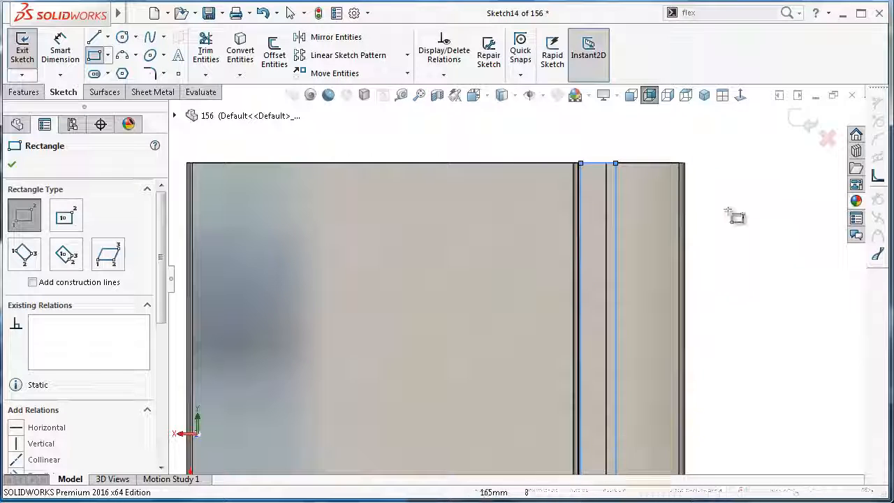
pyautogui.press('Escape')
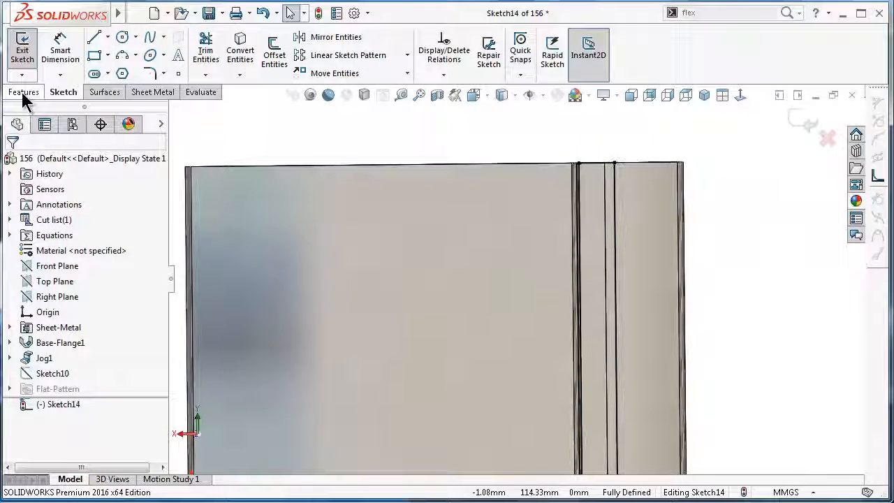
# Step: Create a sheet metal tab from the rectangle sketch with Base Flange/Tab, and check the sketch under it in the feature tree
pyautogui.click(25, 92)
pyautogui.click(148, 92)
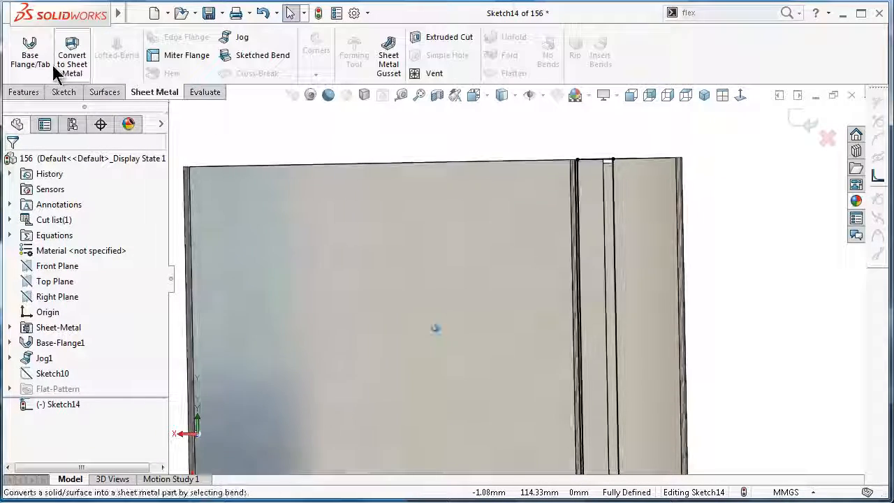
pyautogui.click(41, 63)
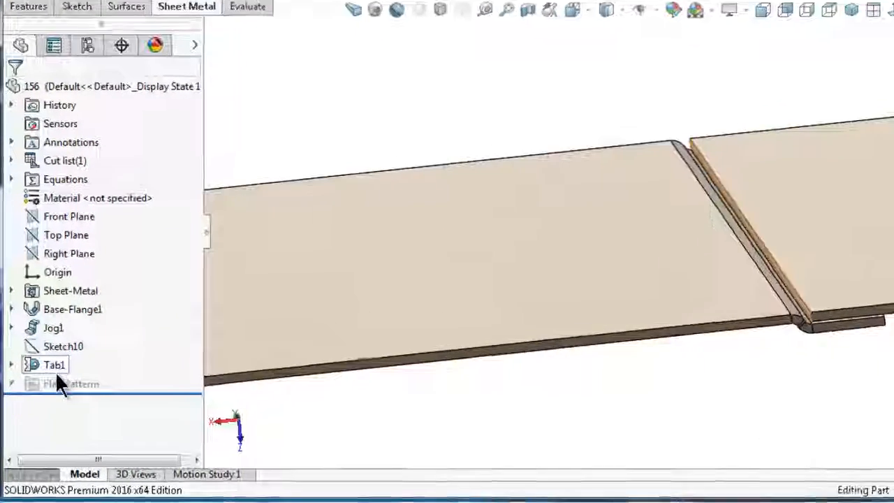
pyautogui.click(9, 388)
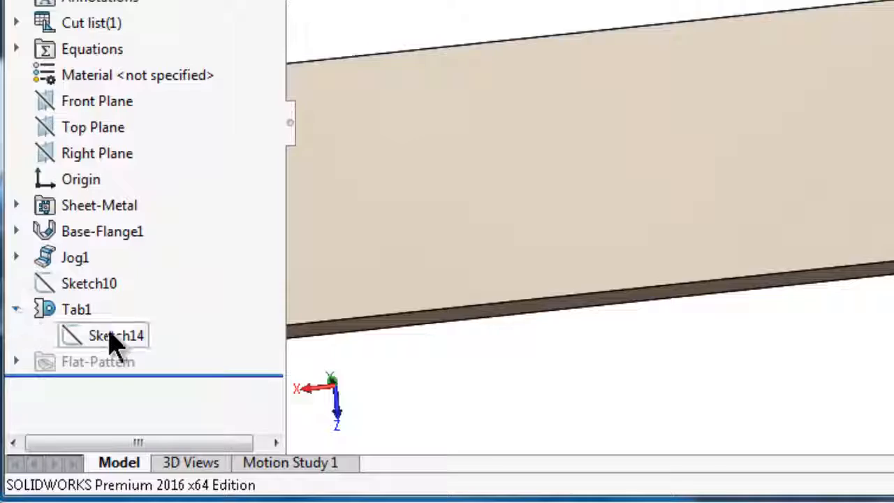
pyautogui.click(17, 309)
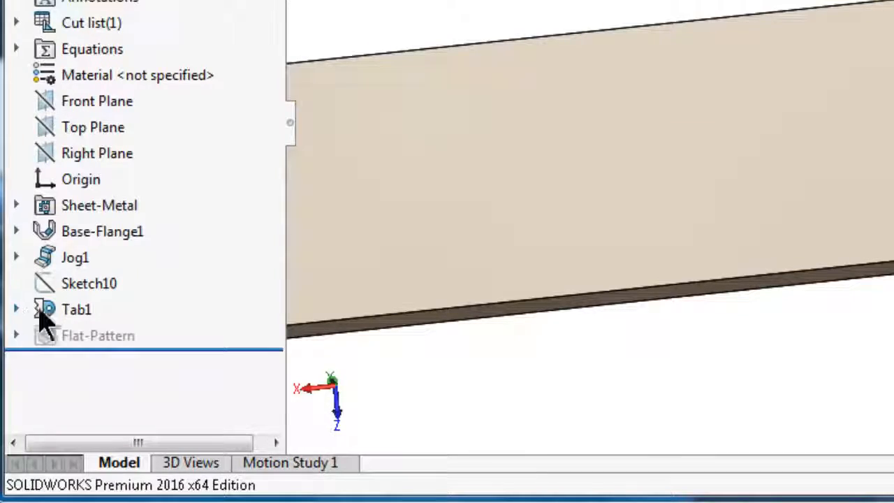